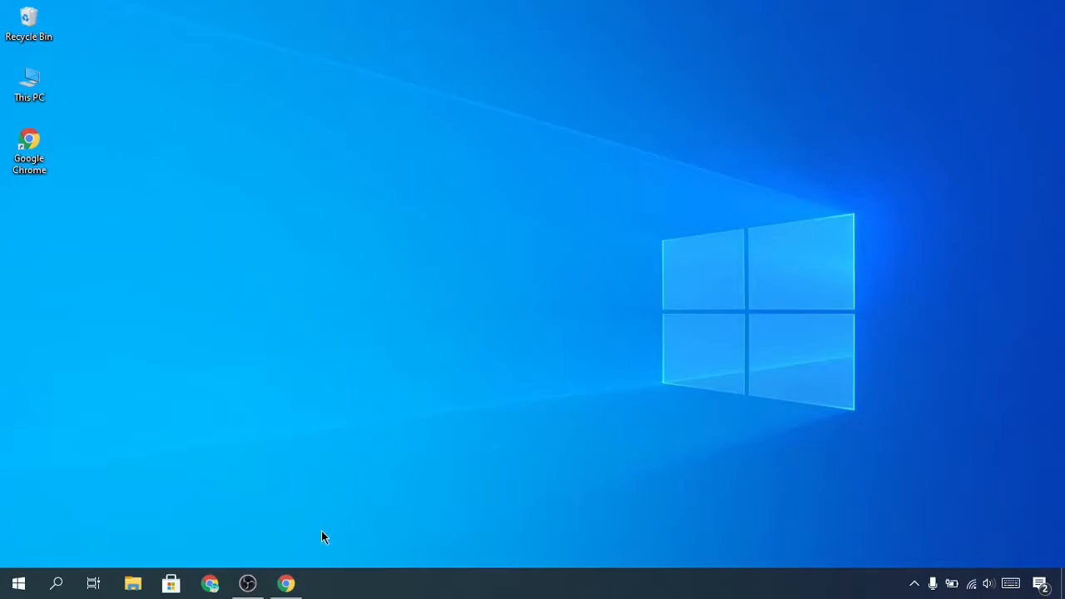
In Chrome, open the Visual Studio Code download page from the search results and download the Windows version
click(285, 582)
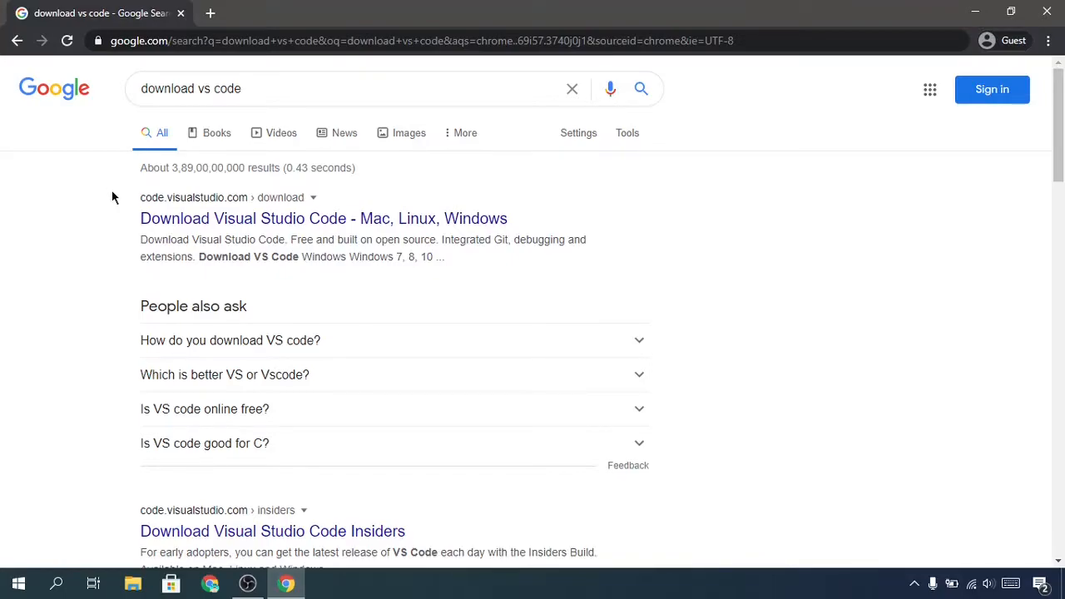
click(142, 219)
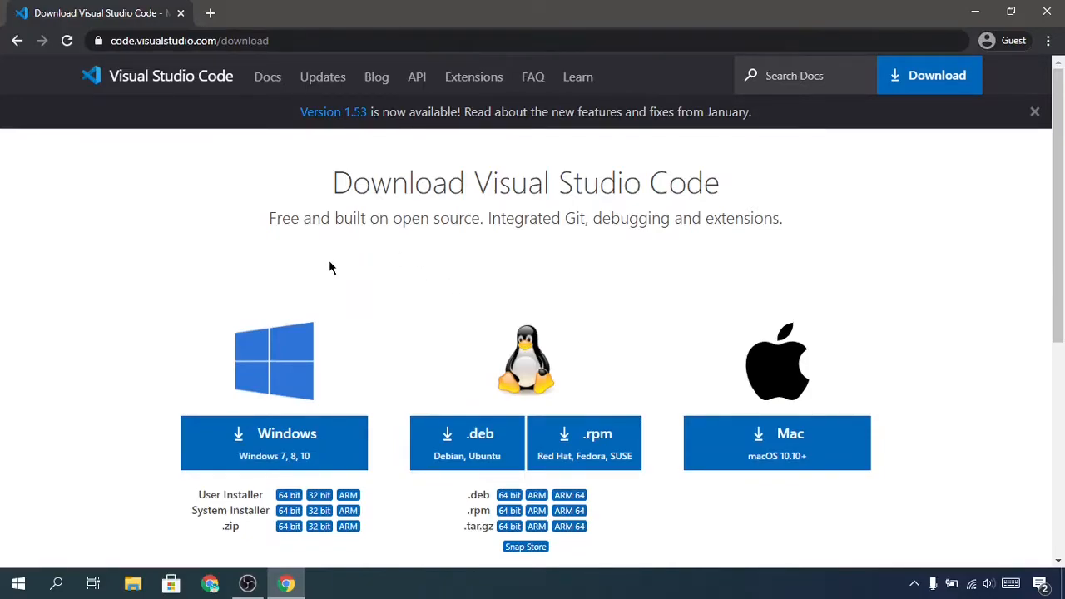
click(320, 434)
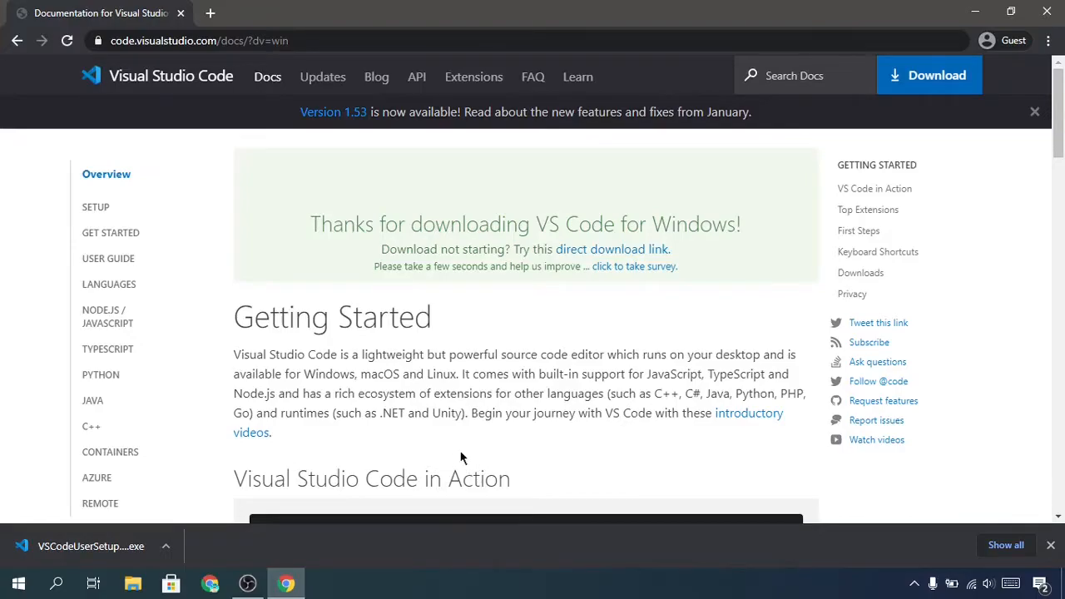
Run the downloaded VS Code installer, review the license agreement and accept it
click(106, 549)
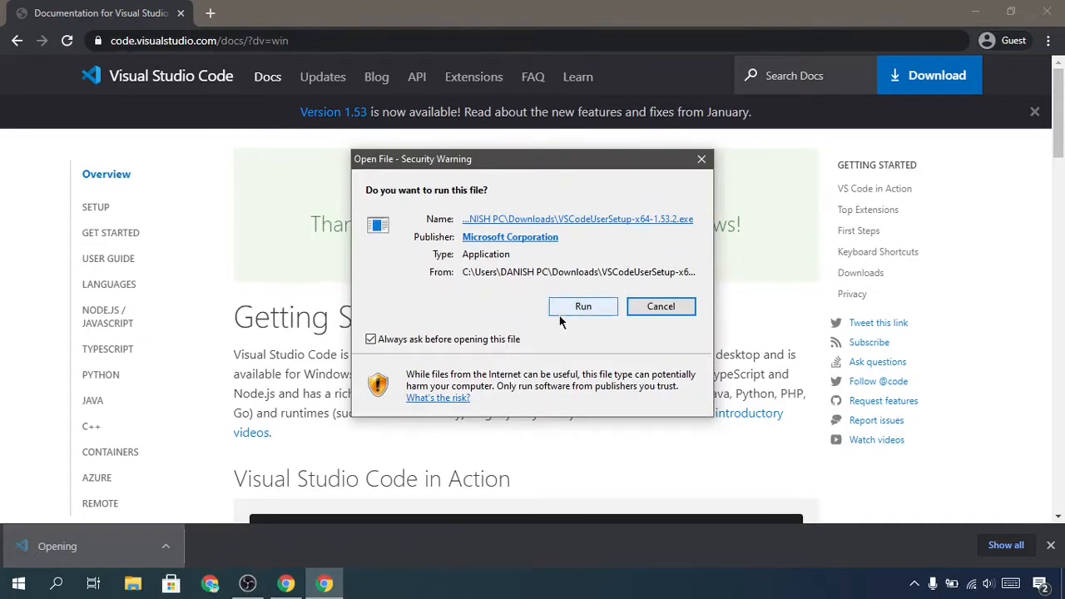
click(582, 307)
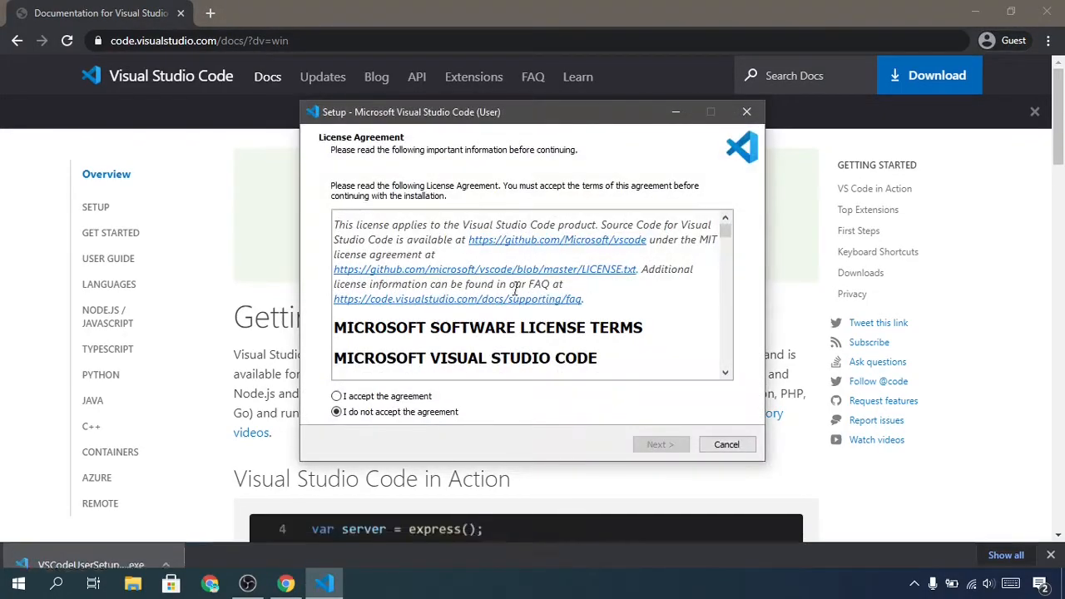
click(402, 397)
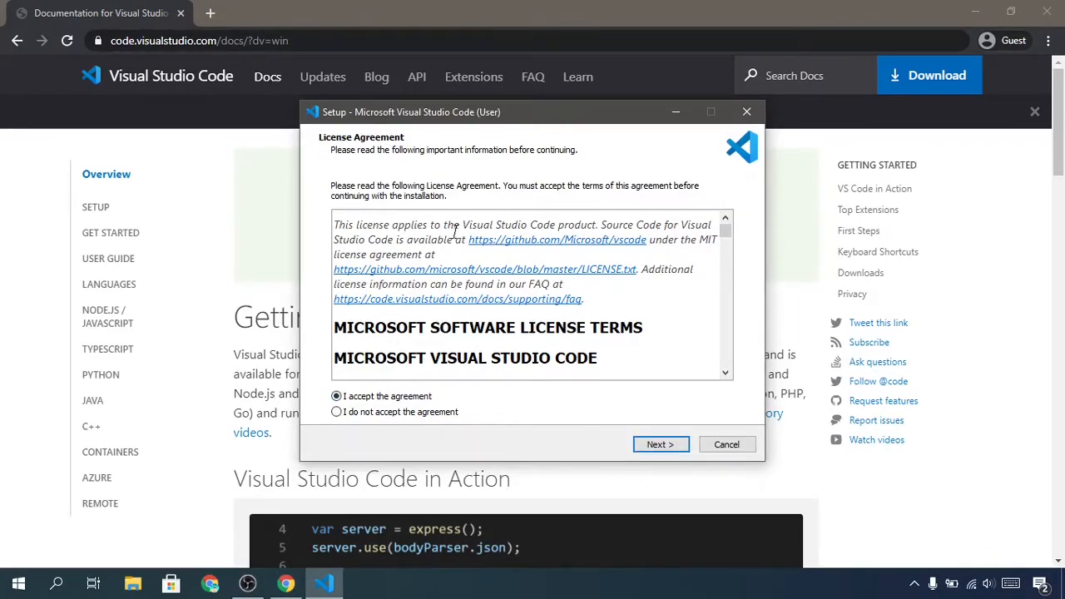
scroll(457, 231, down, 1)
scroll(458, 231, down, 15)
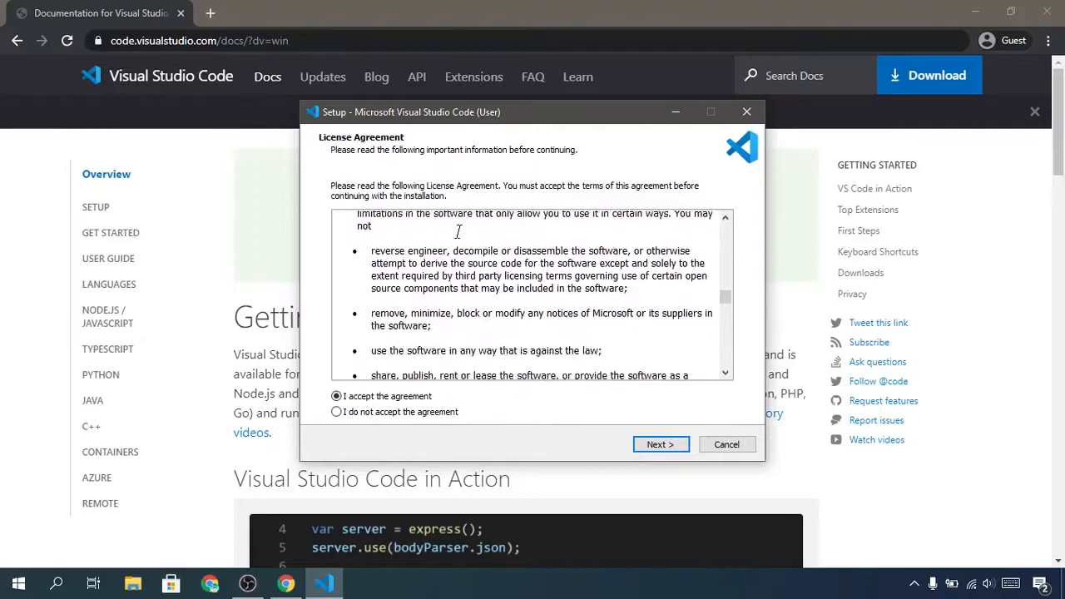
scroll(458, 232, down, 15)
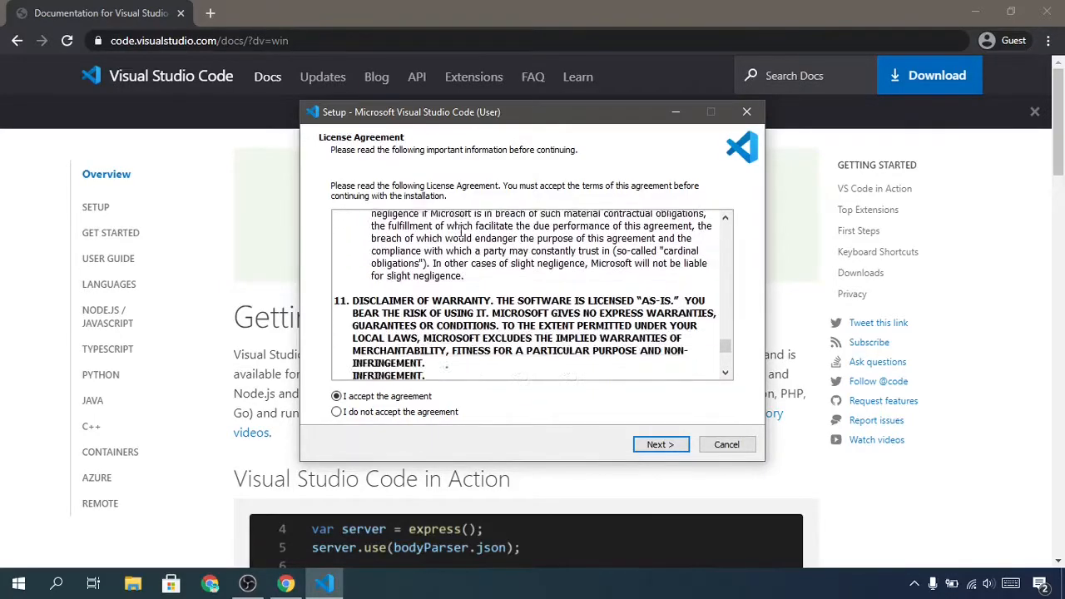
scroll(460, 232, down, 1)
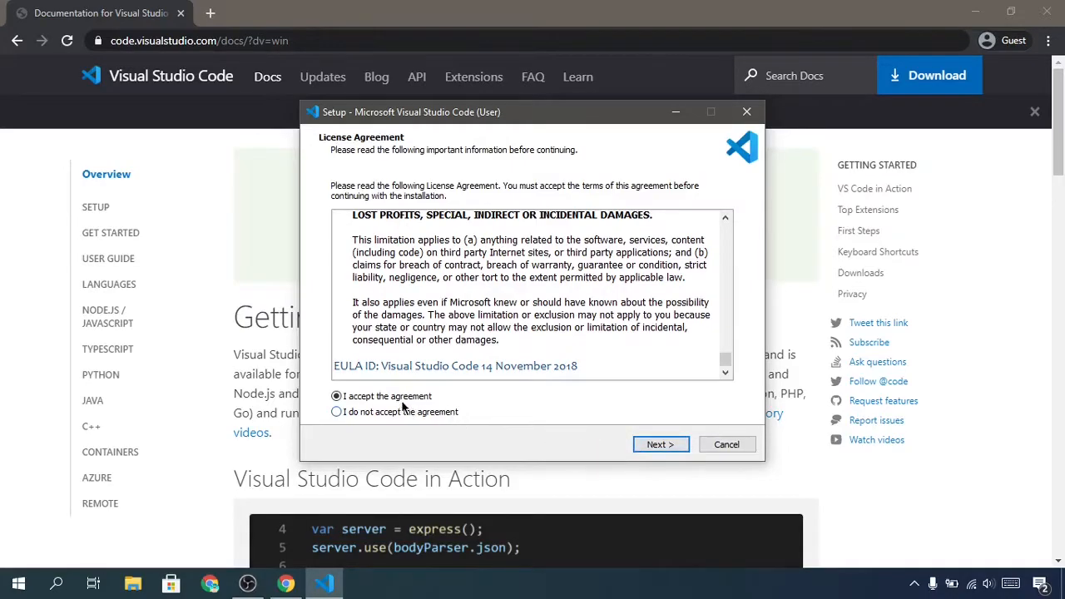
click(660, 445)
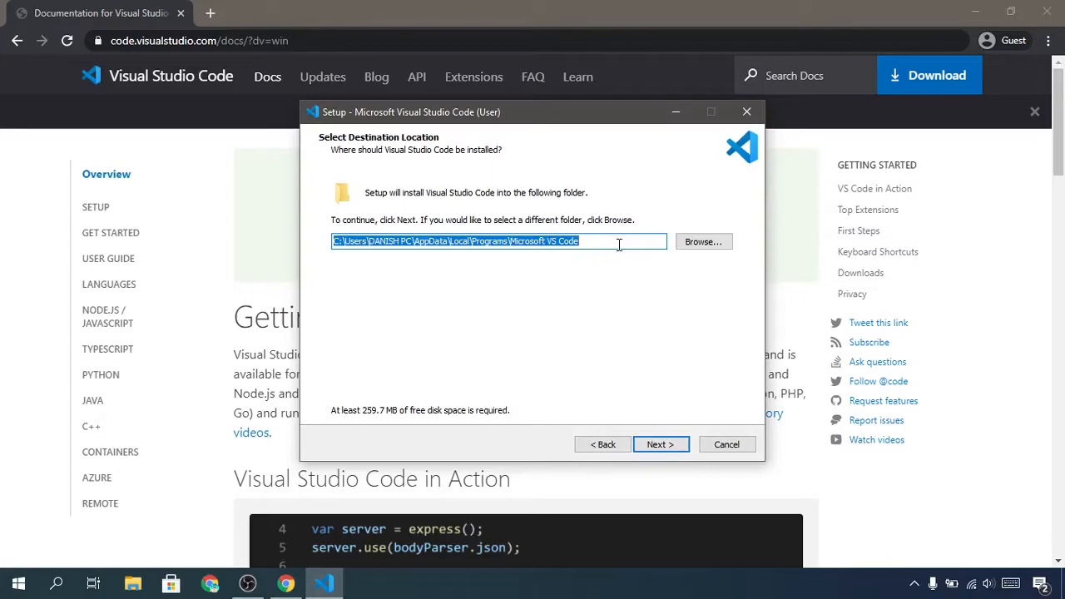
Keep the default destination folder and the Visual Studio Code Start Menu folder for the installation
click(588, 246)
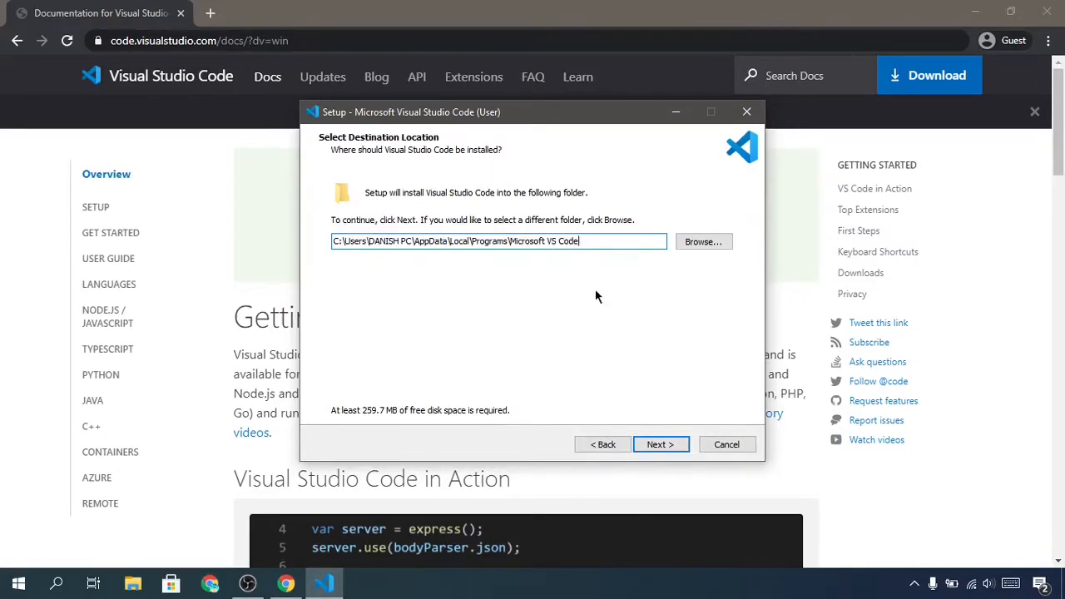
click(673, 445)
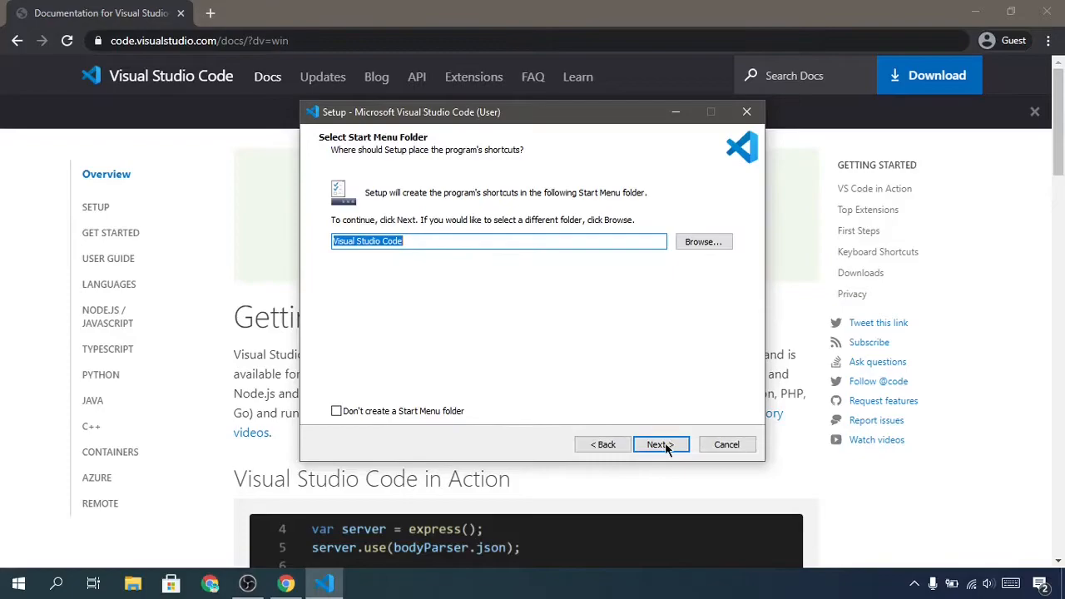
click(661, 445)
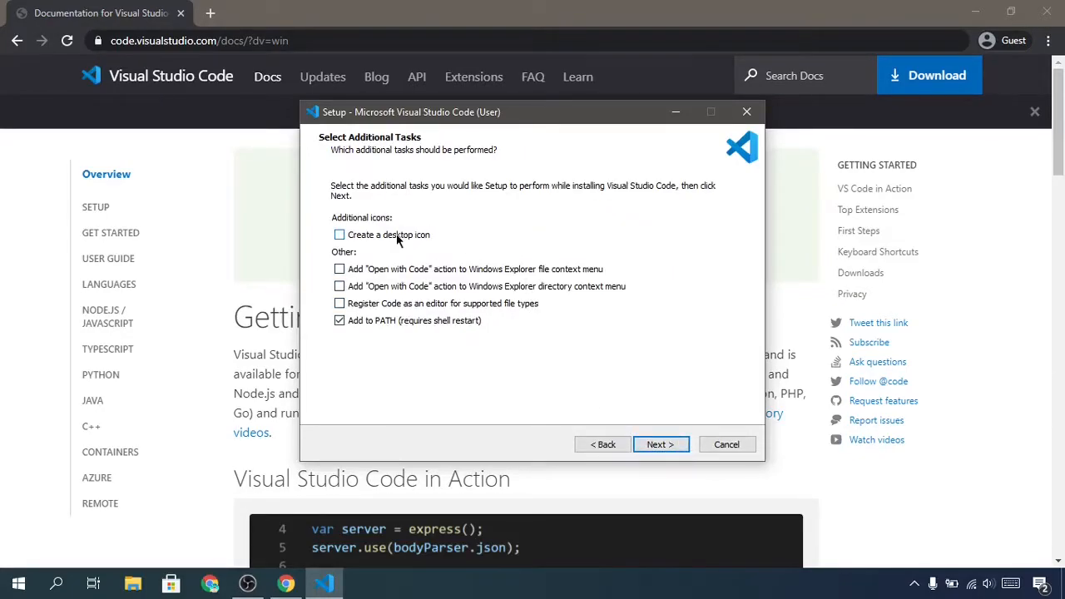
Enable a desktop icon and the "Open with Code" actions for files and directories, keeping Add to PATH
click(341, 236)
click(339, 287)
click(661, 444)
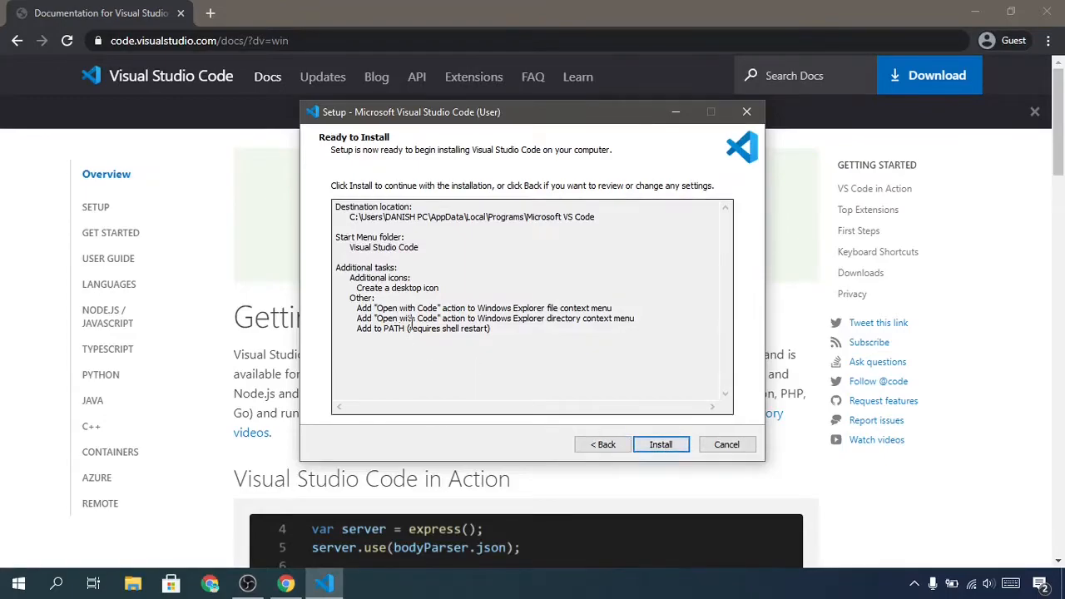
Install Visual Studio Code and finish the setup without launching the program
click(660, 445)
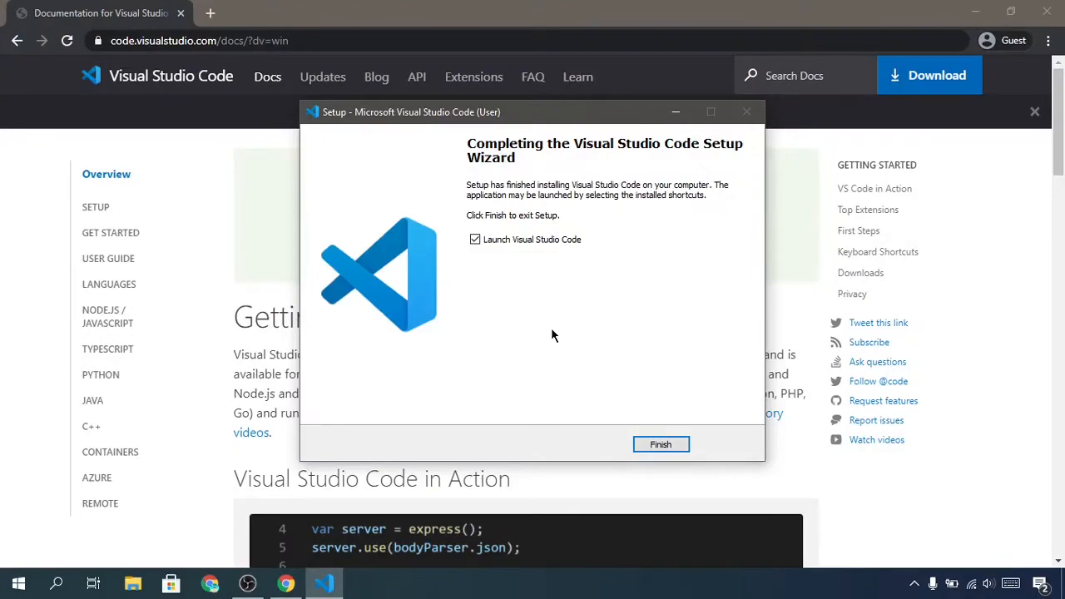
click(475, 239)
click(661, 445)
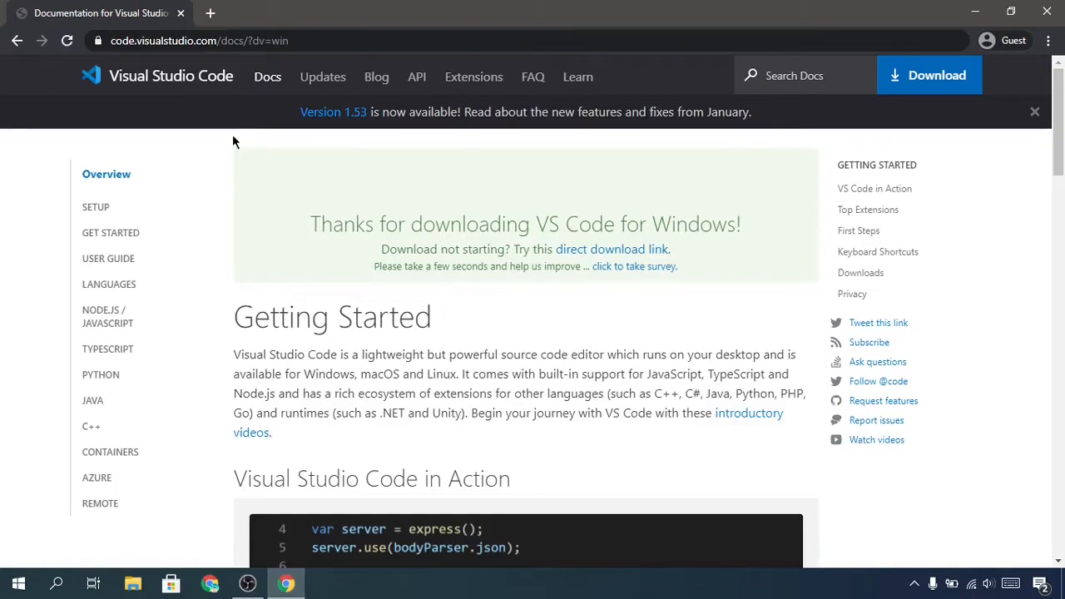
Search Google for "java development kit" in a new tab and open Oracle's Java SE Downloads page
click(209, 13)
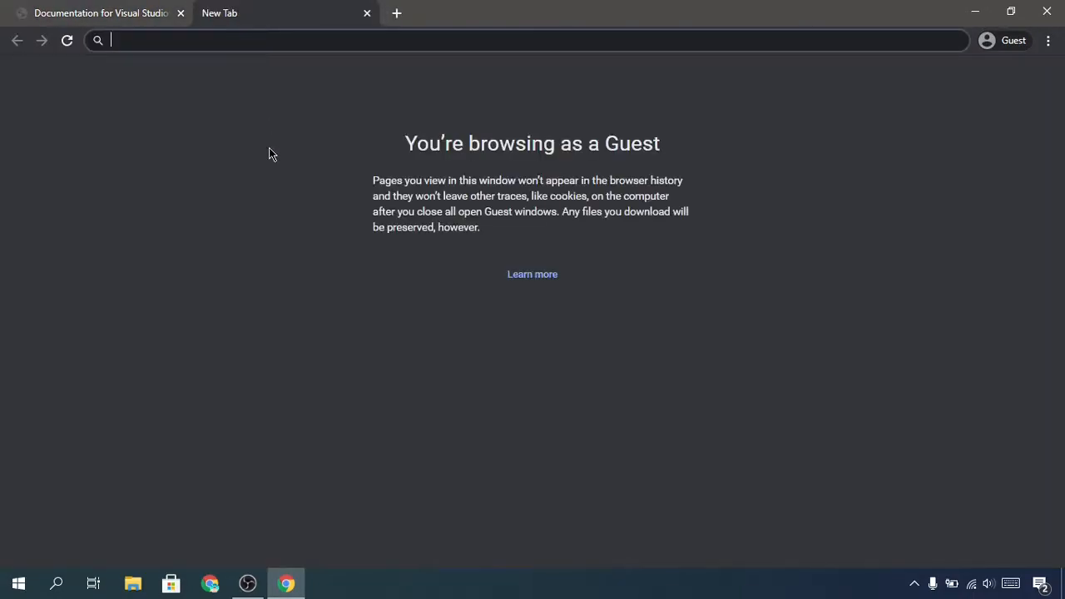
text(java devvelopment kit)
key(Return)
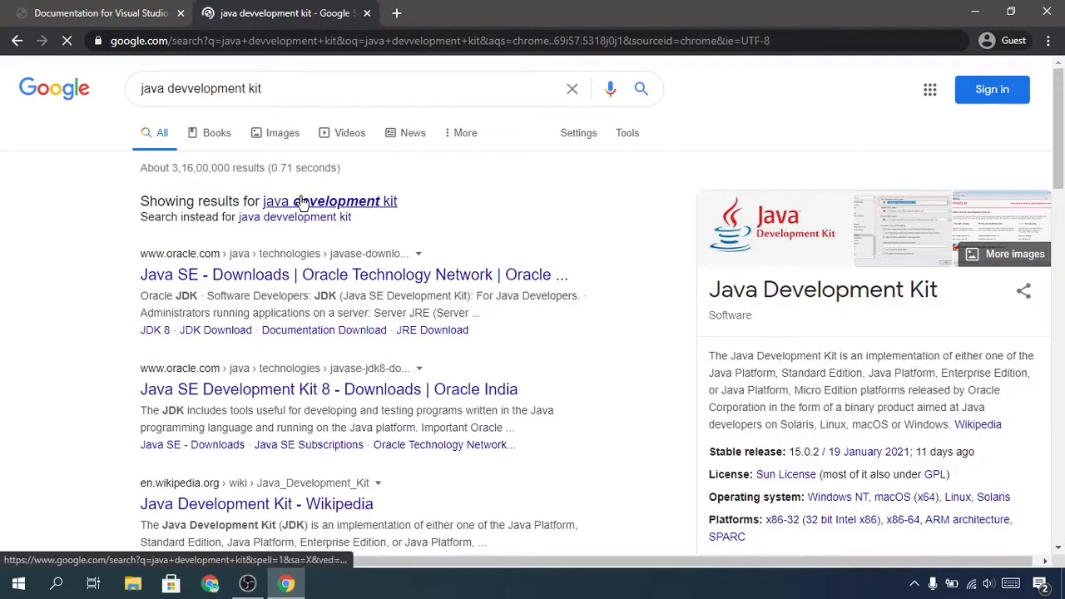
click(301, 197)
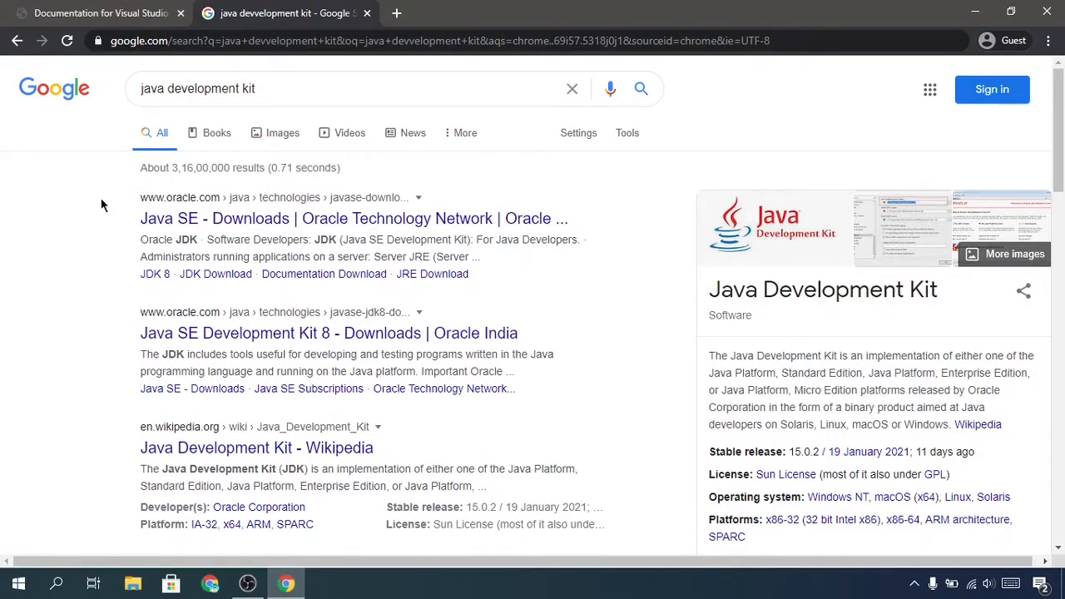
click(171, 215)
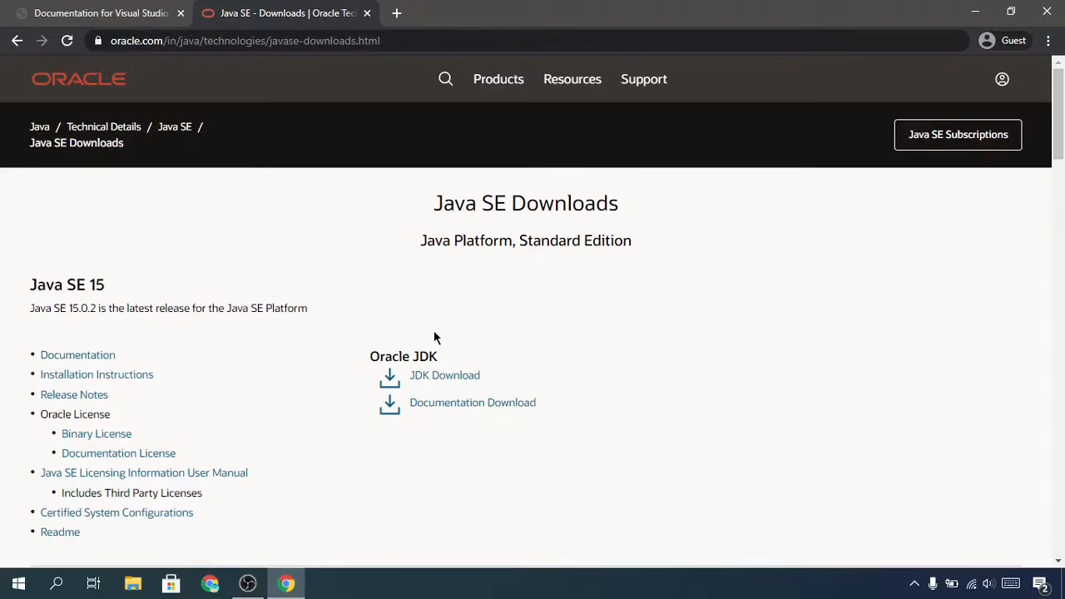
Open the Oracle JDK 15 downloads, accept the license agreement and download the Windows x64 installer jdk-15.0.2_windows-x64_bin.exe
click(417, 387)
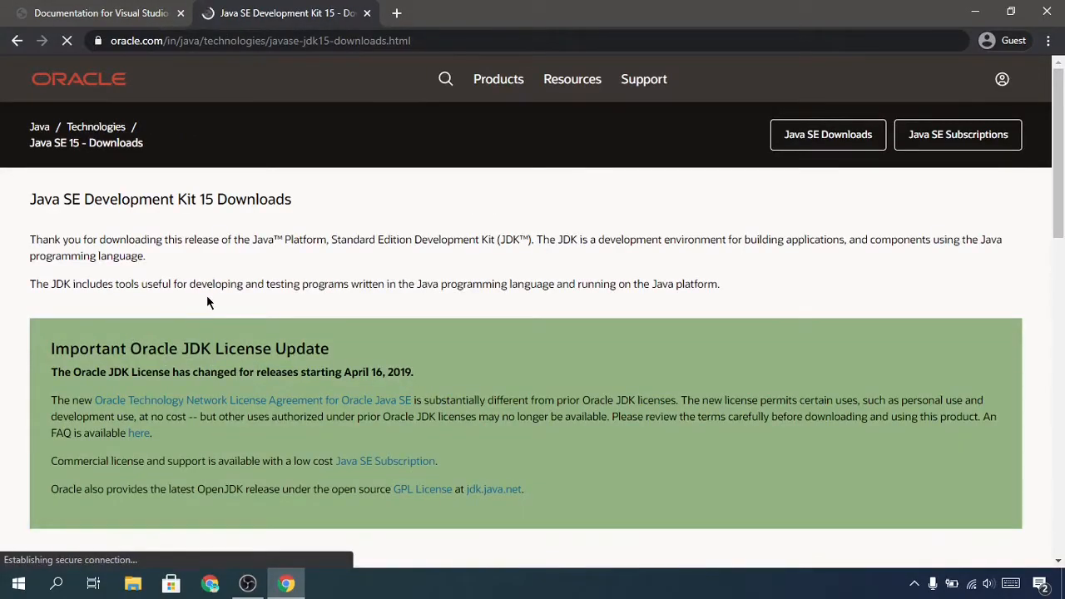
scroll(206, 295, down, 1)
scroll(206, 296, down, 8)
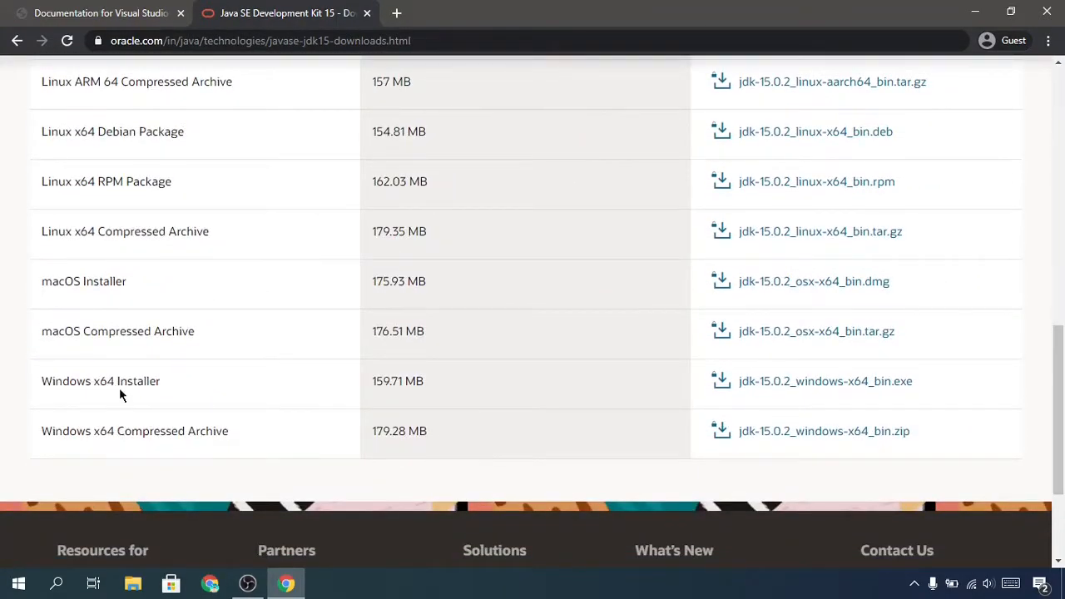
scroll(119, 392, up, 2)
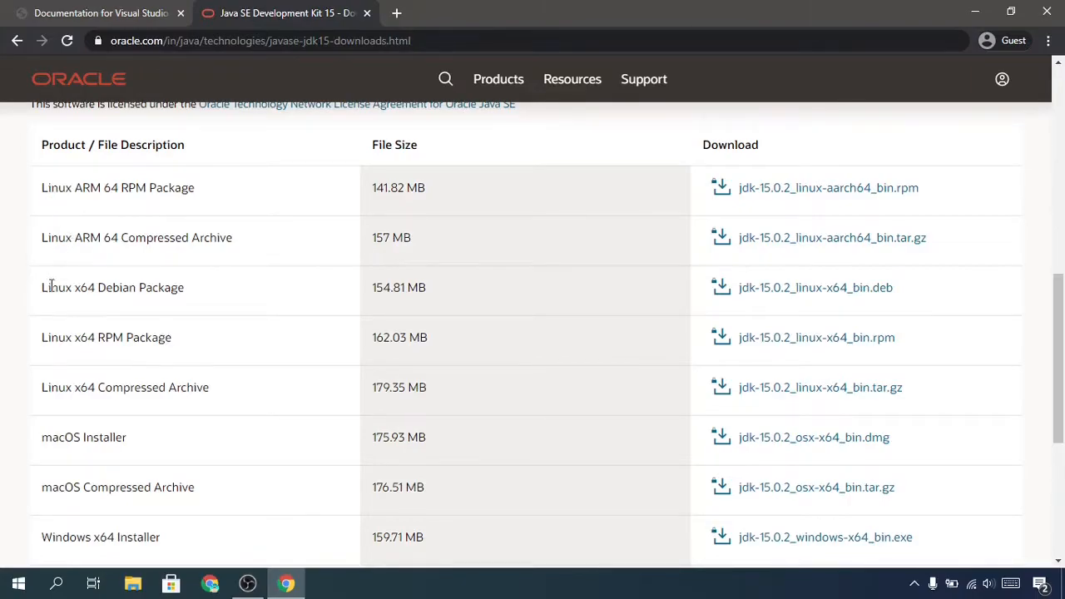
scroll(53, 382, down, 2)
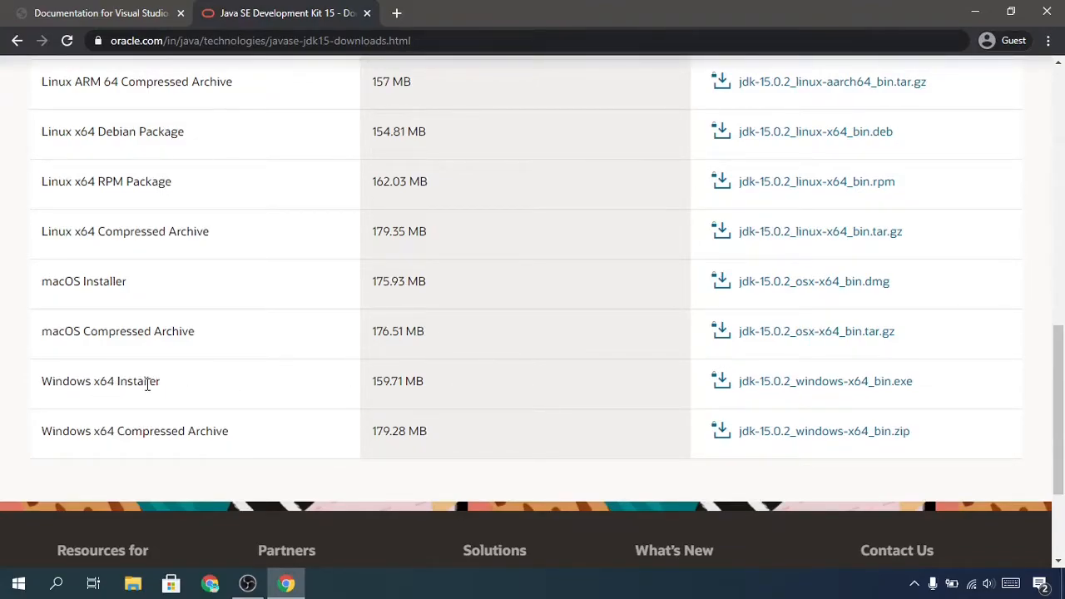
click(755, 388)
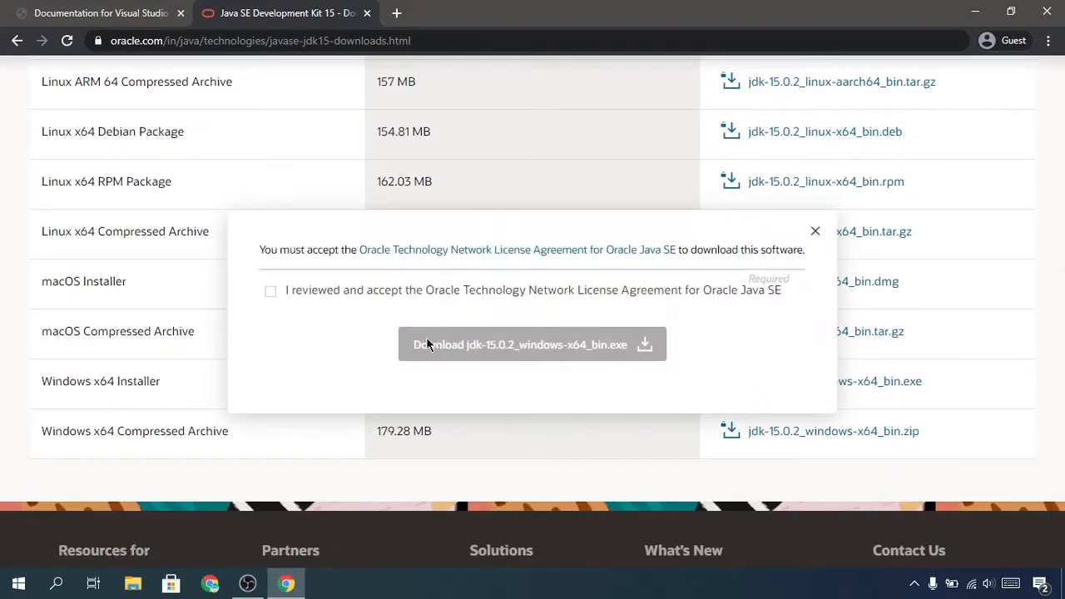
click(271, 292)
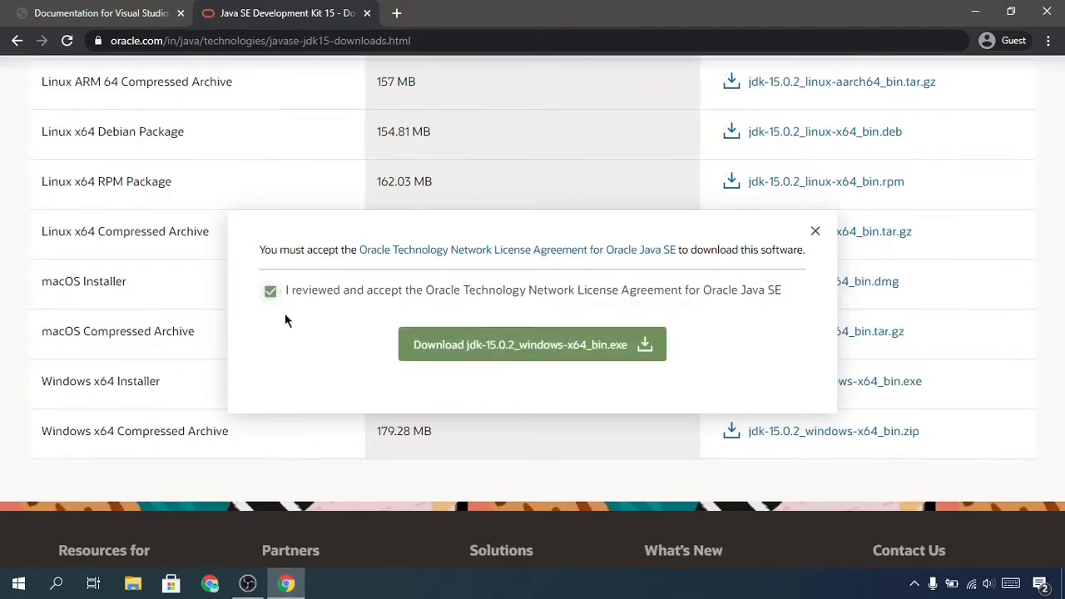
click(421, 355)
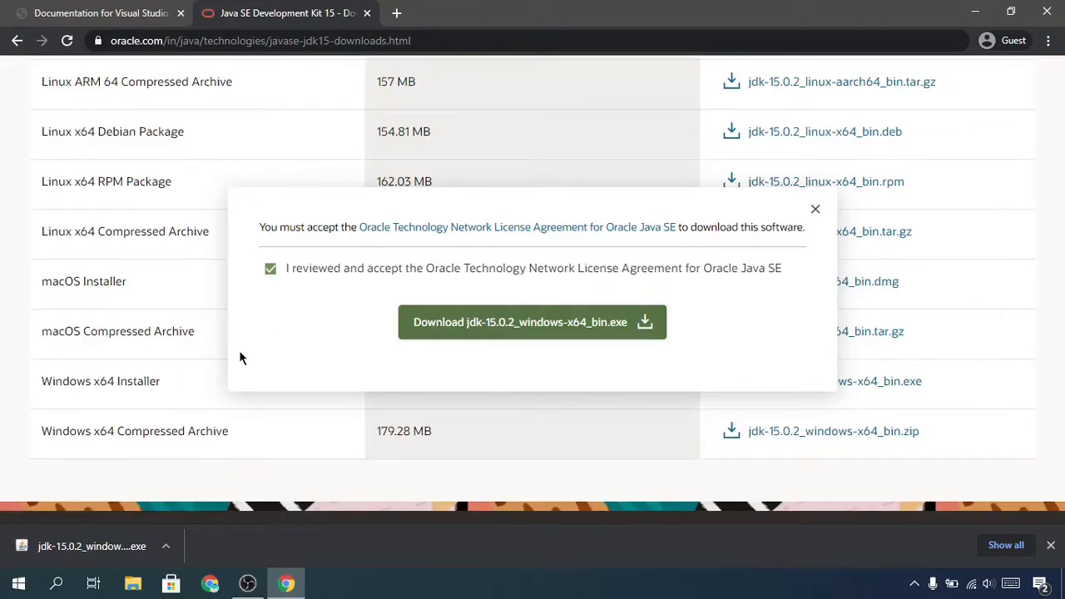
Run the downloaded JDK installer, install JDK 15.0.2 into the default folder and close the setup wizard
click(80, 545)
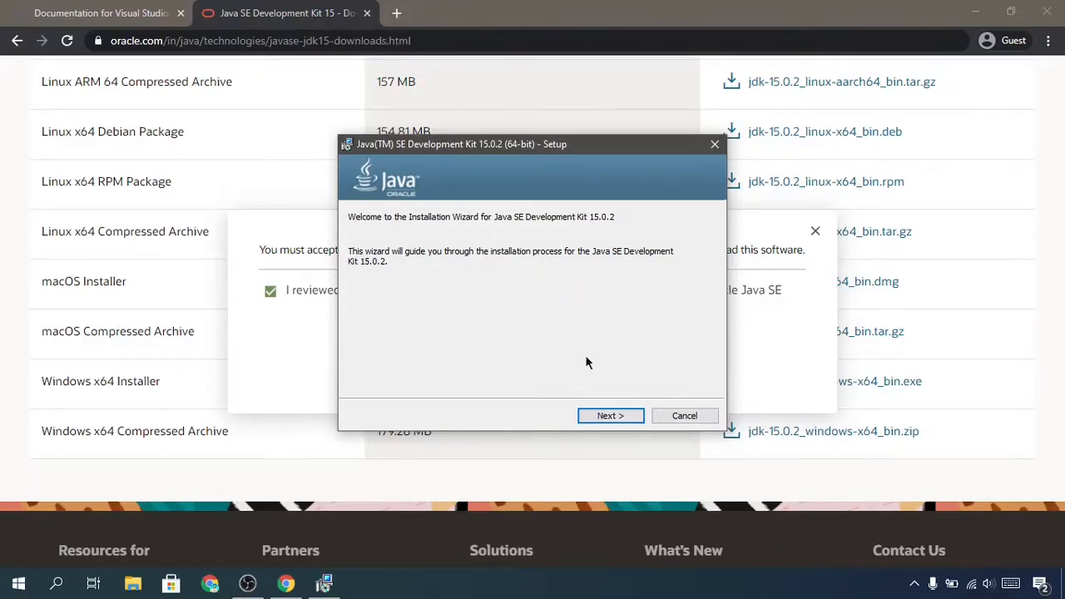
click(608, 415)
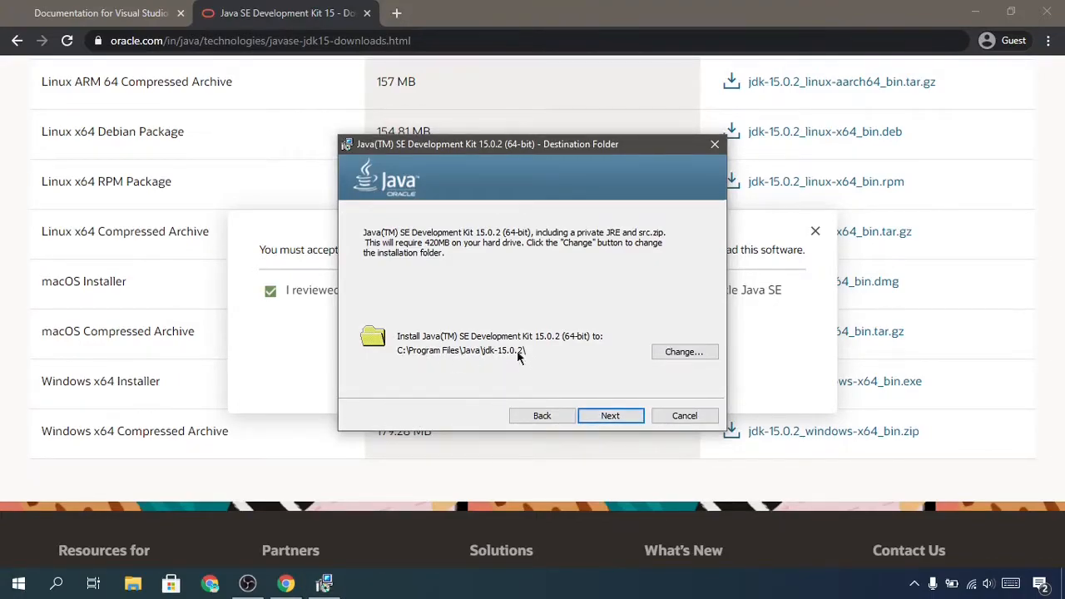
click(608, 416)
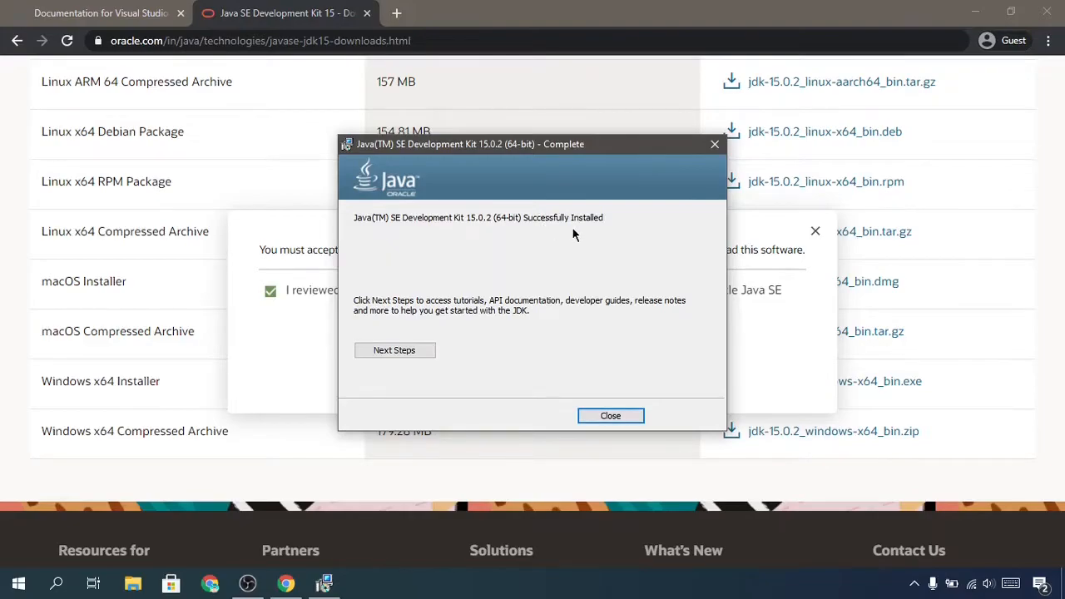
click(614, 417)
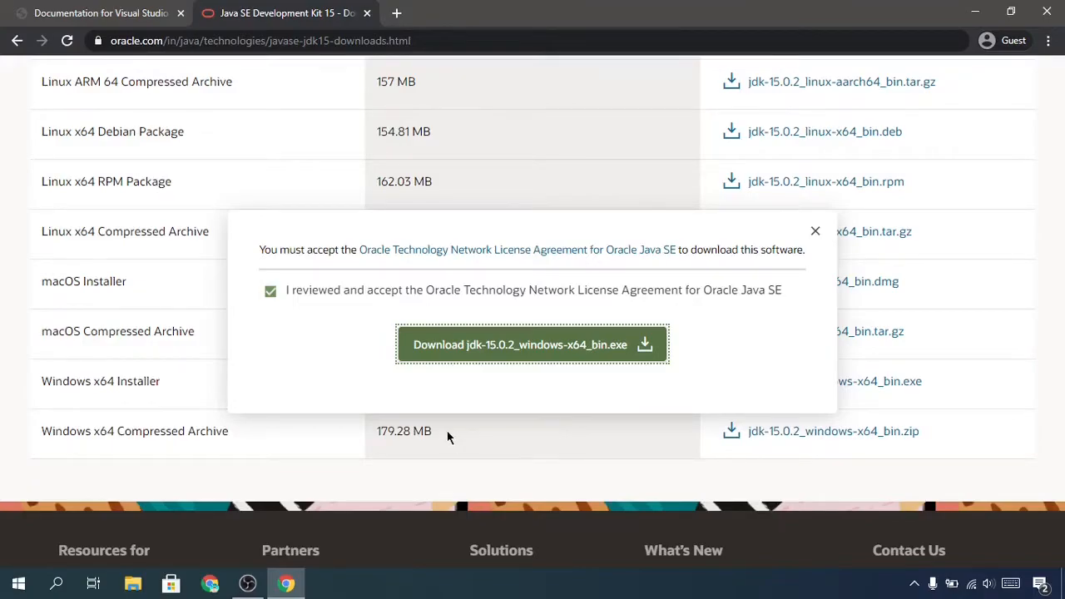
Open File Explorer and go to the JDK's bin folder at C:\Program Files\Java\jdk-15.0.2\bin
click(126, 584)
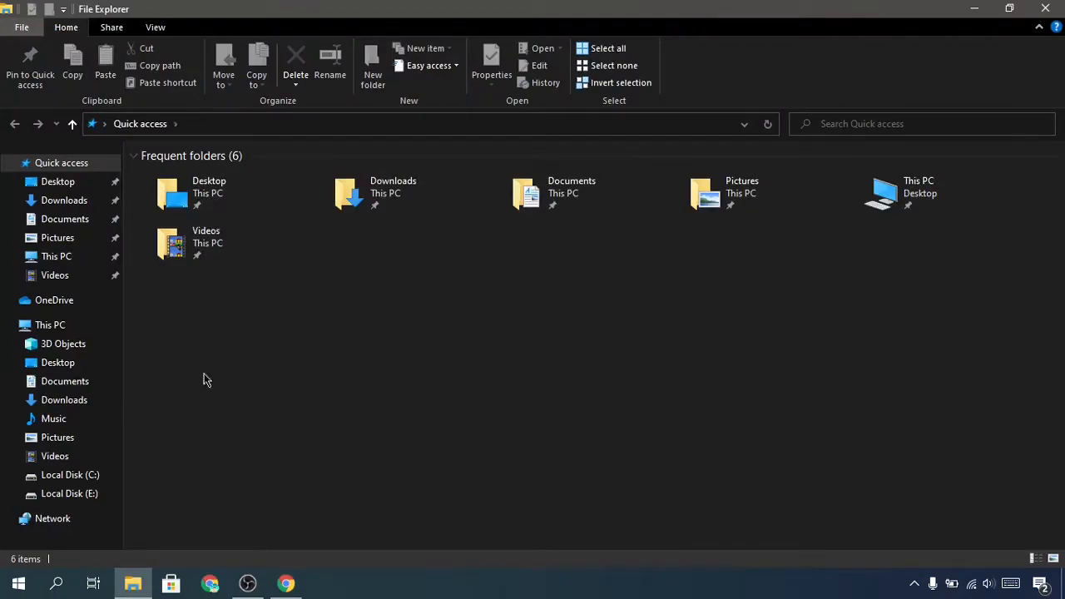
click(101, 479)
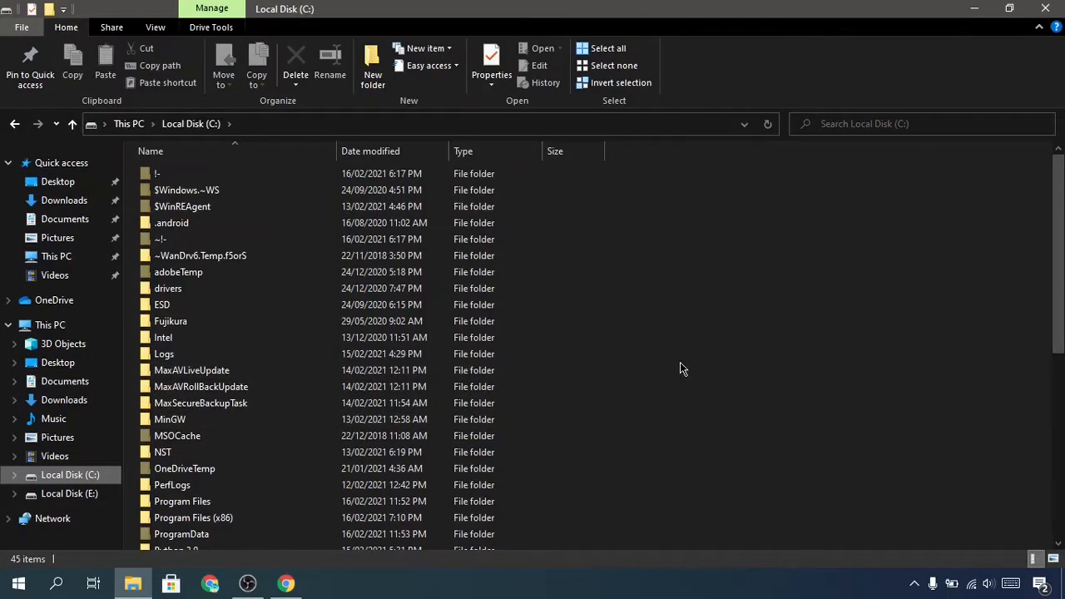
scroll(681, 368, down, 2)
scroll(681, 369, up, 2)
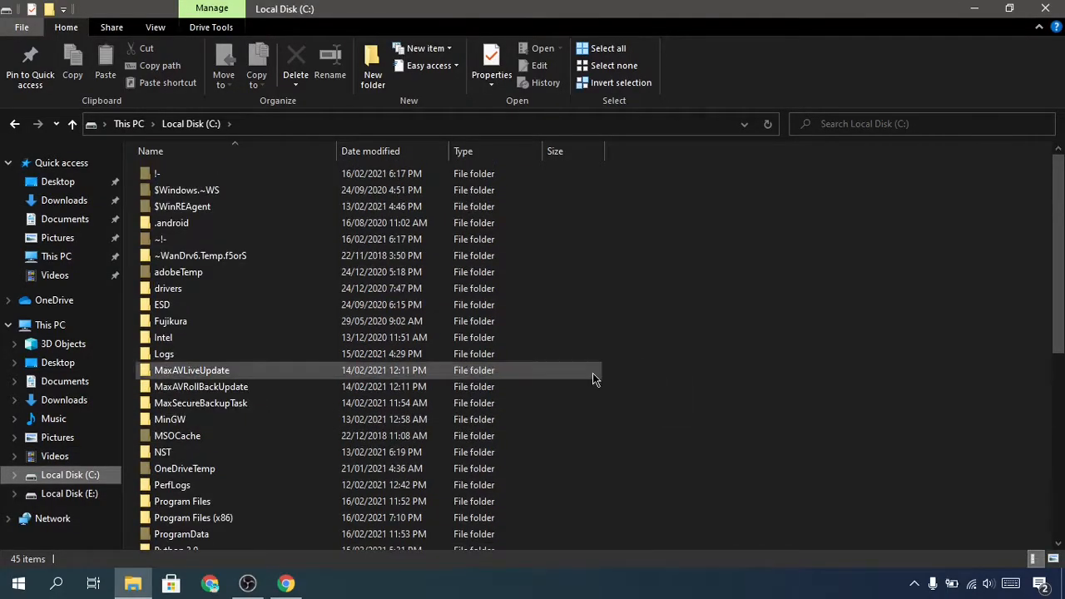
scroll(297, 435, down, 2)
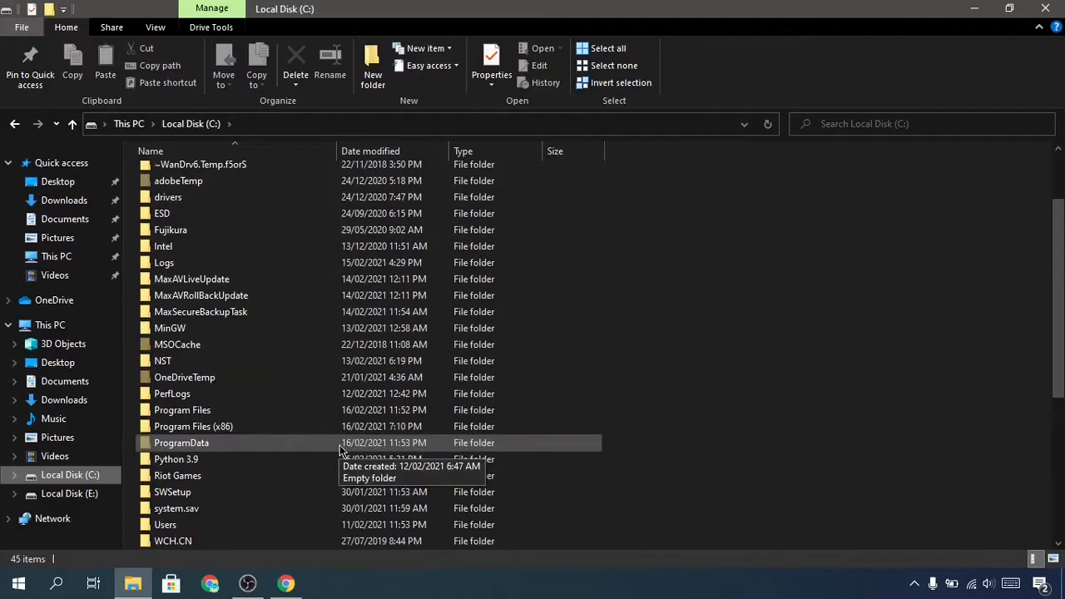
double_click(261, 409)
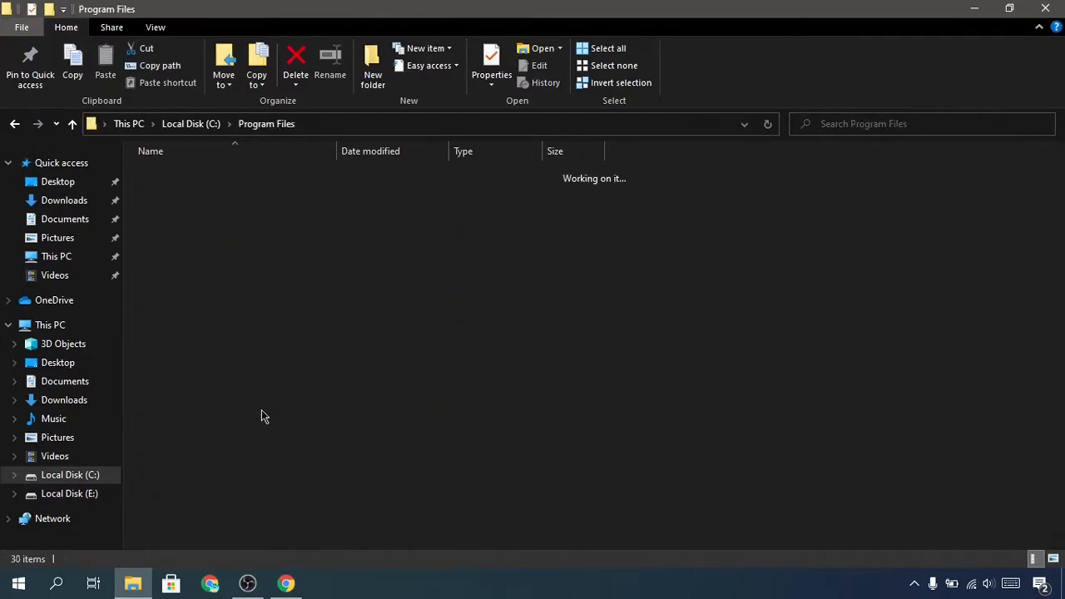
key(j)
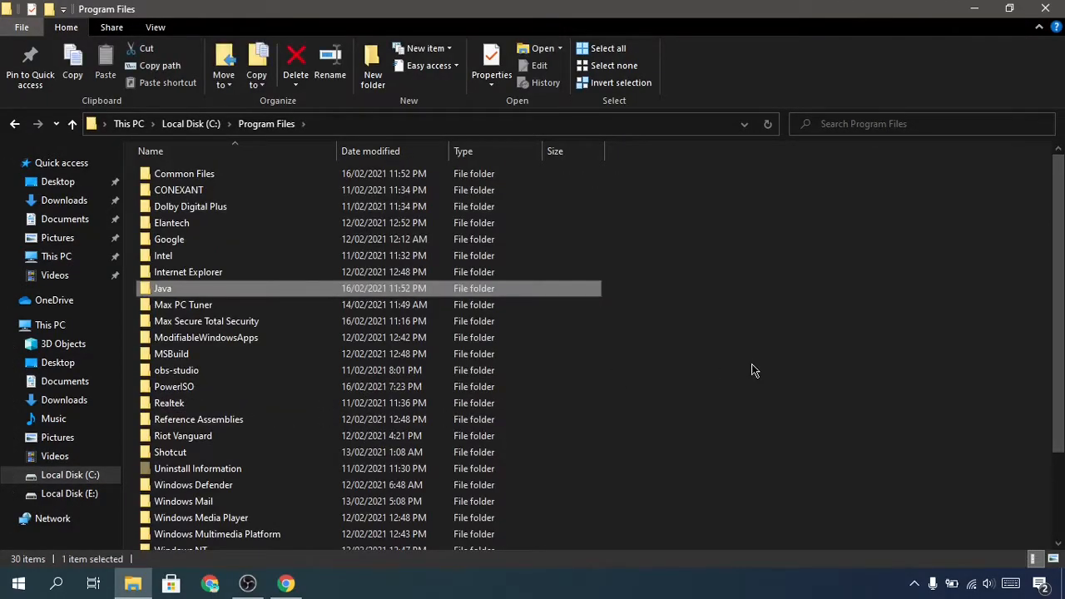
double_click(285, 293)
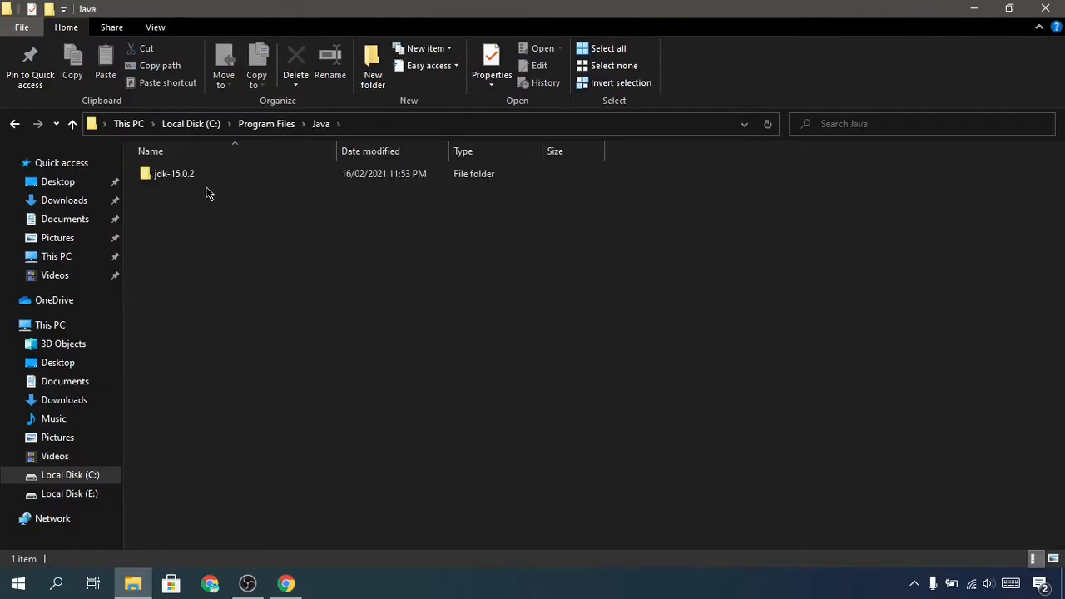
double_click(175, 174)
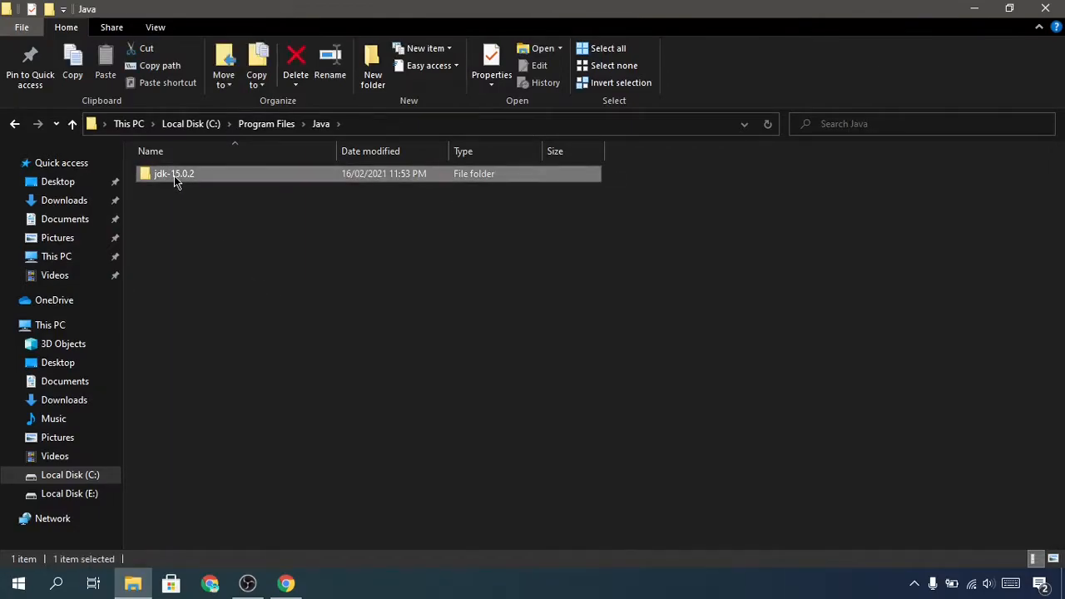
double_click(175, 180)
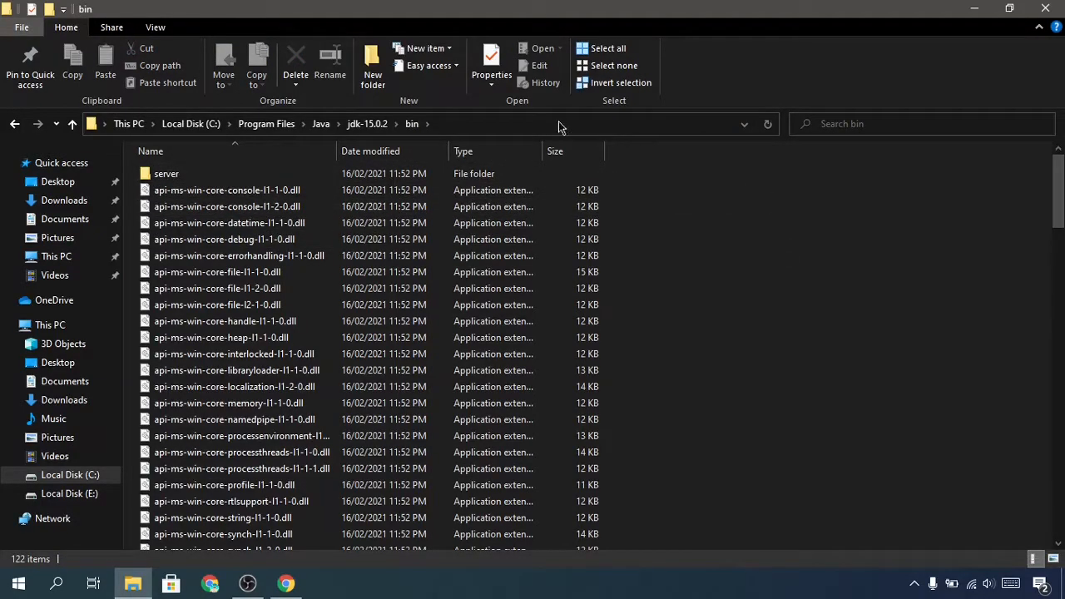
Copy the full path of the JDK bin folder, C:\Program Files\Java\jdk-15.0.2\bin
click(476, 123)
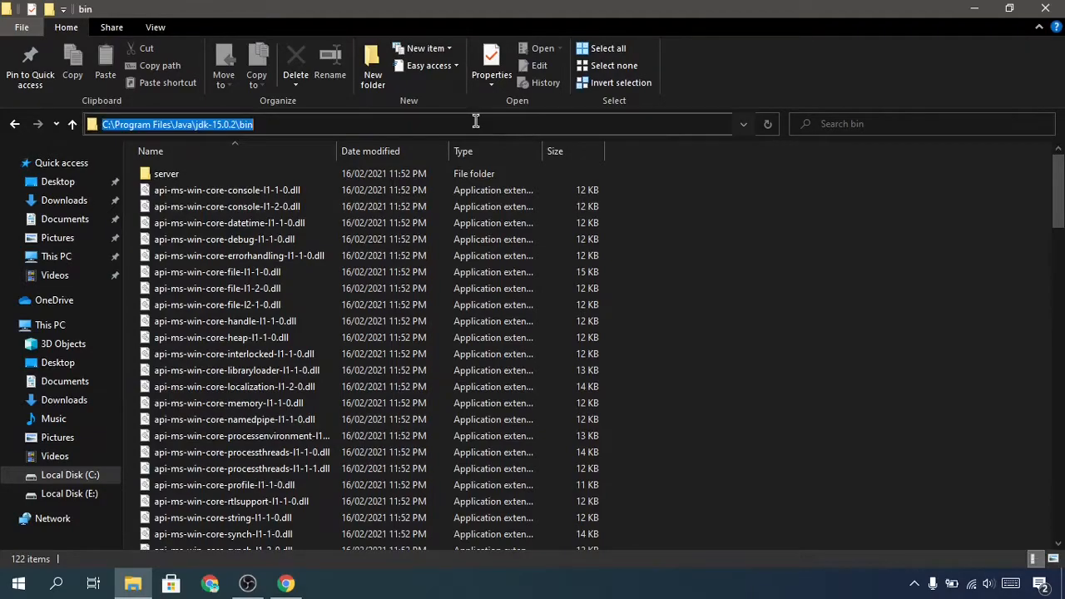
right_click(204, 124)
click(235, 171)
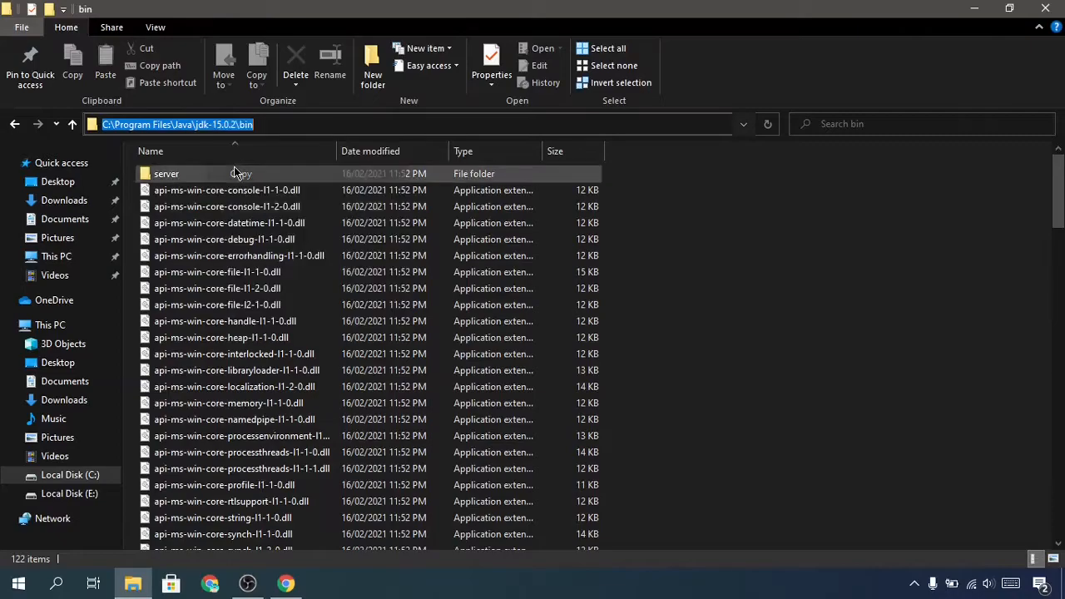
click(757, 307)
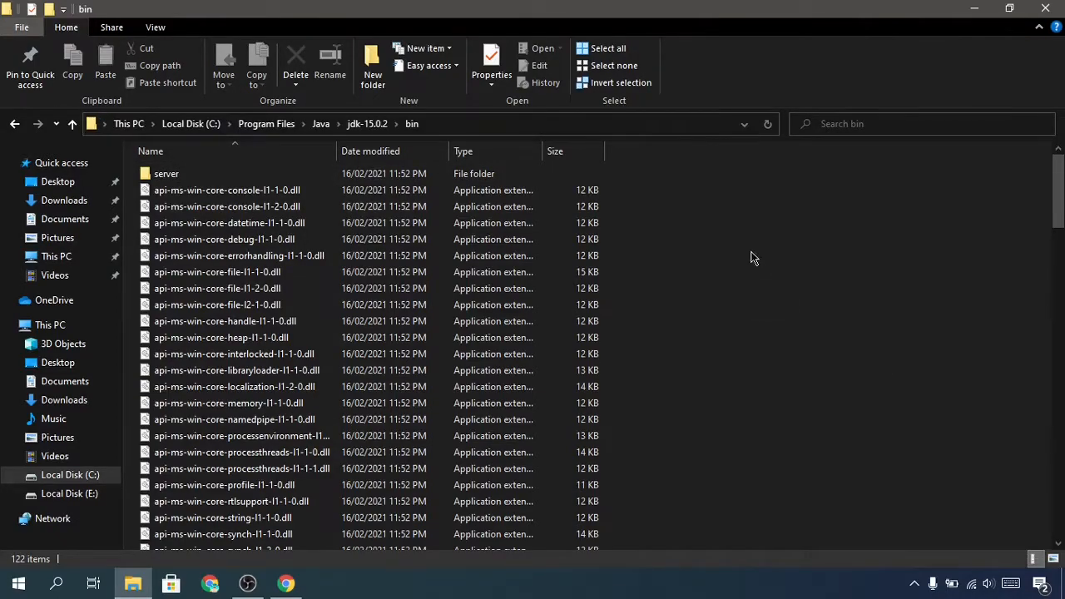
Search Windows for "environment", open the system environment variables settings and bring up the Environment Variables dialog
key(super)
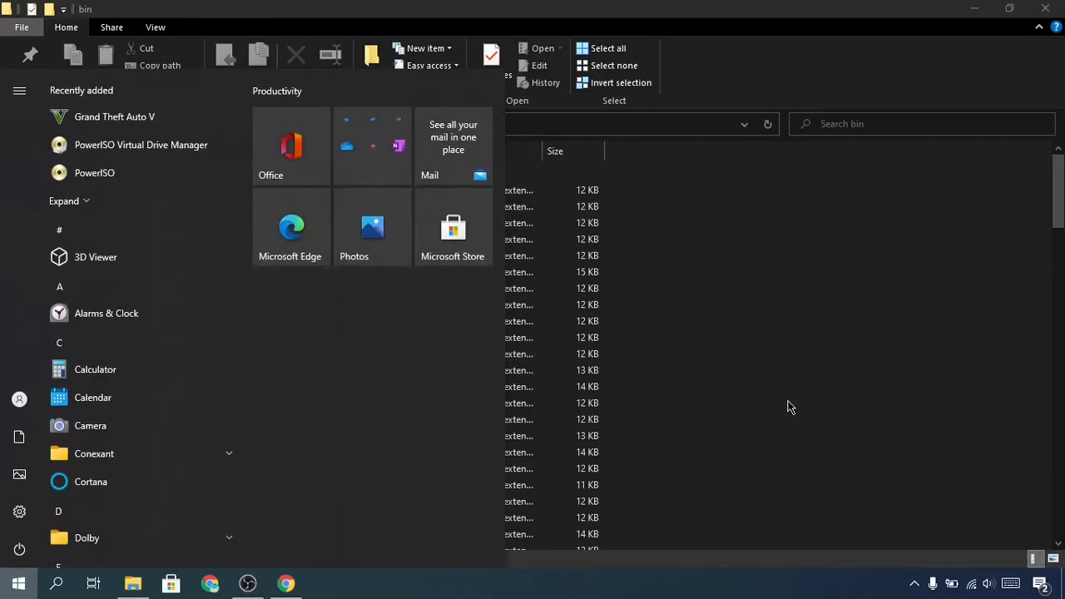
text(environ)
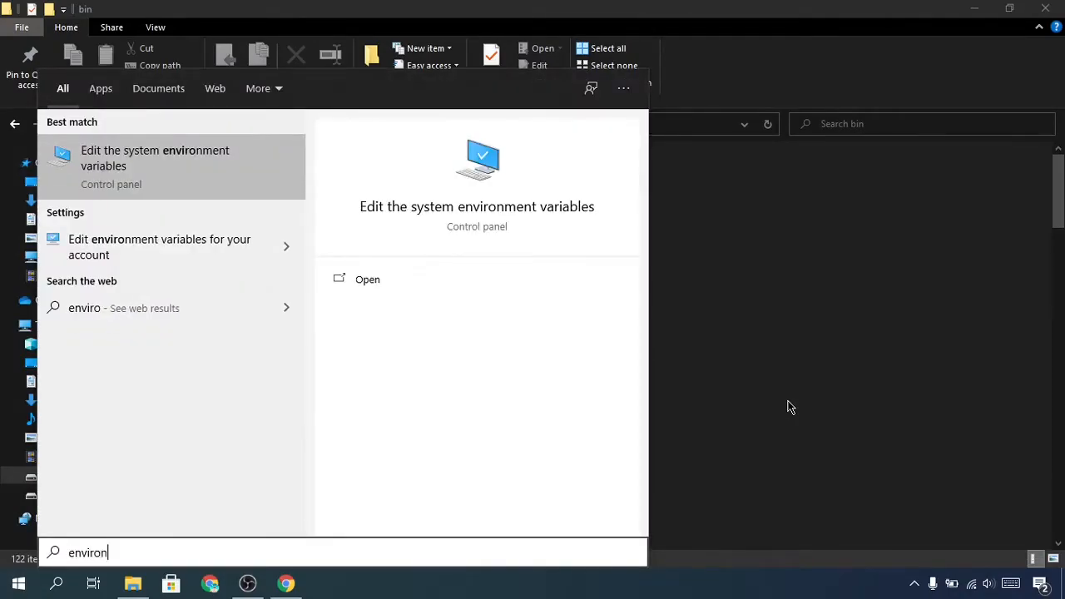
text(ment)
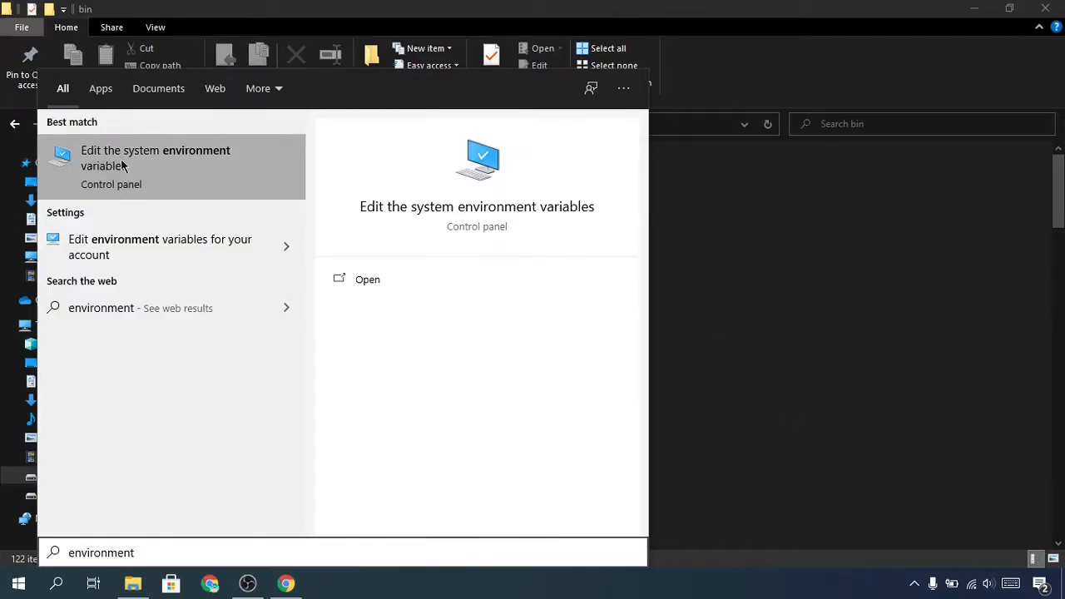
click(372, 282)
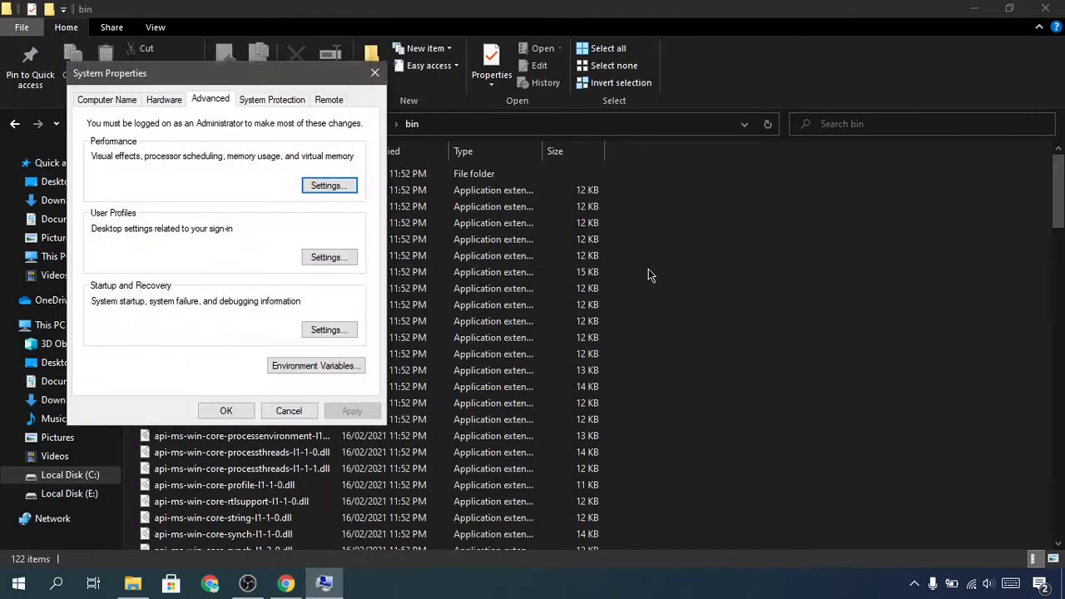
drag(194, 79, 299, 103)
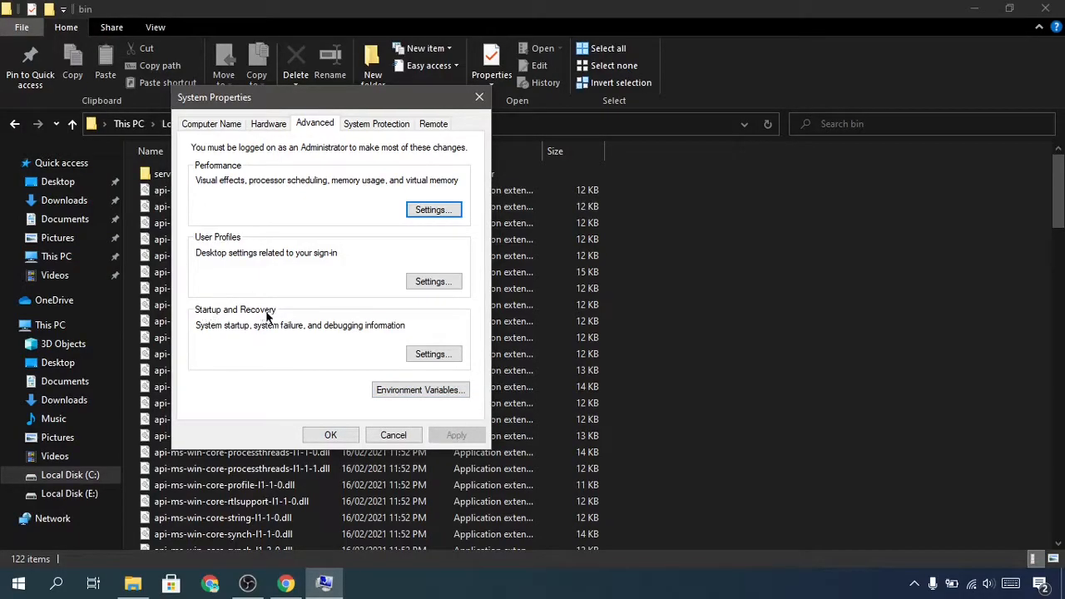
click(399, 391)
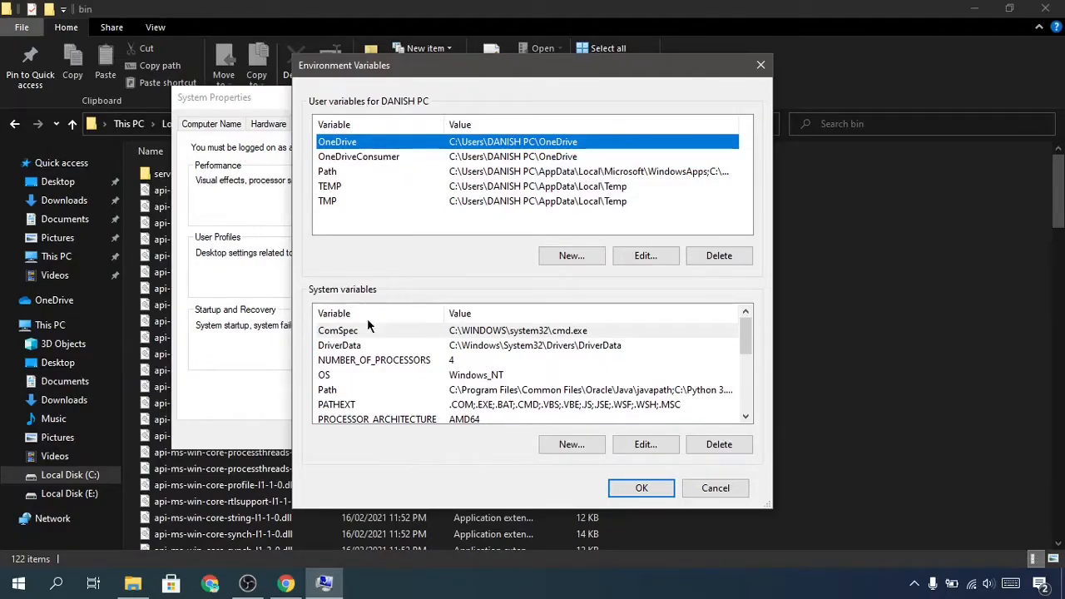
Add C:\Program Files\Java\jdk-15.0.2\bin as a new entry to the system Path variable and confirm all dialogs
click(330, 391)
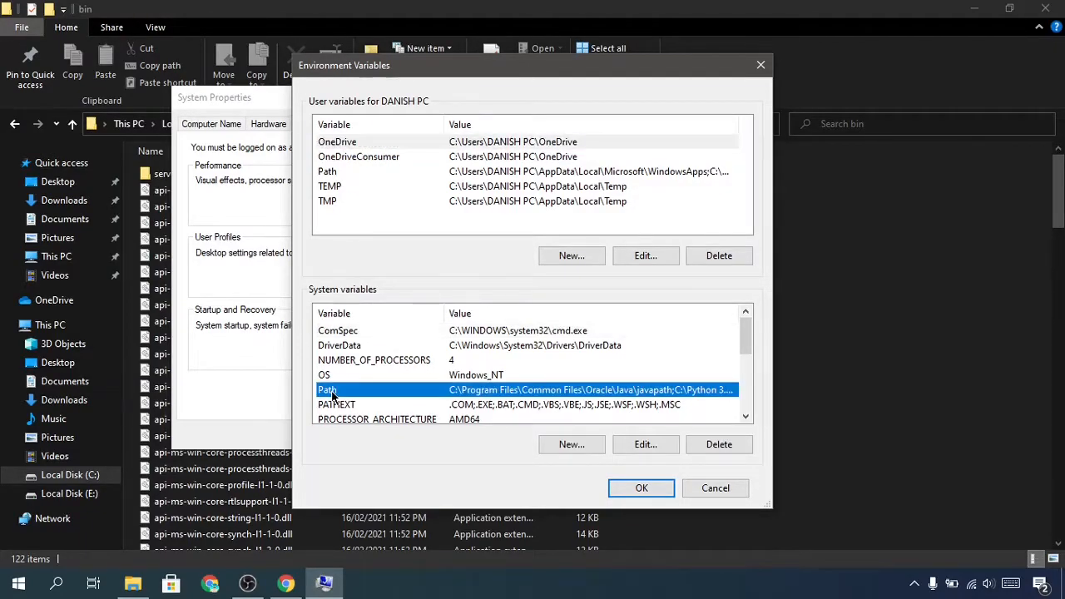
click(643, 448)
click(472, 376)
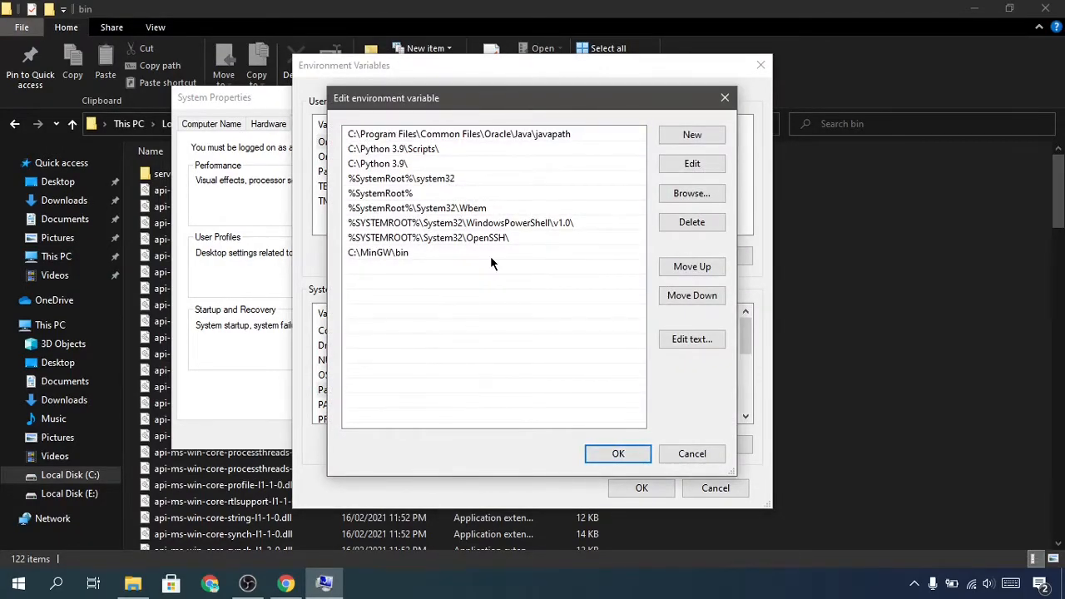
click(684, 138)
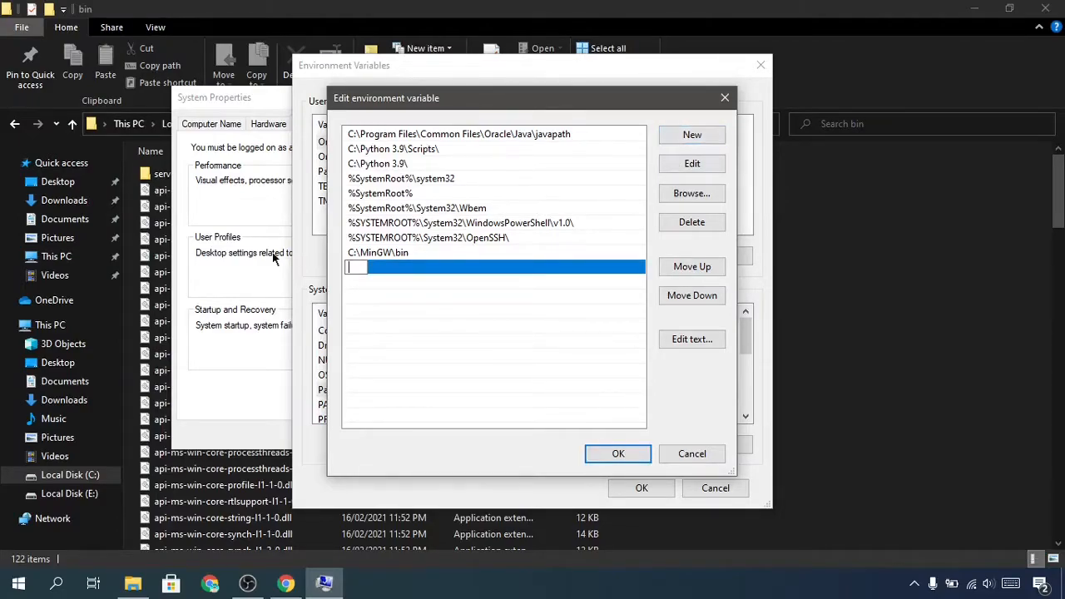
right_click(353, 267)
click(386, 329)
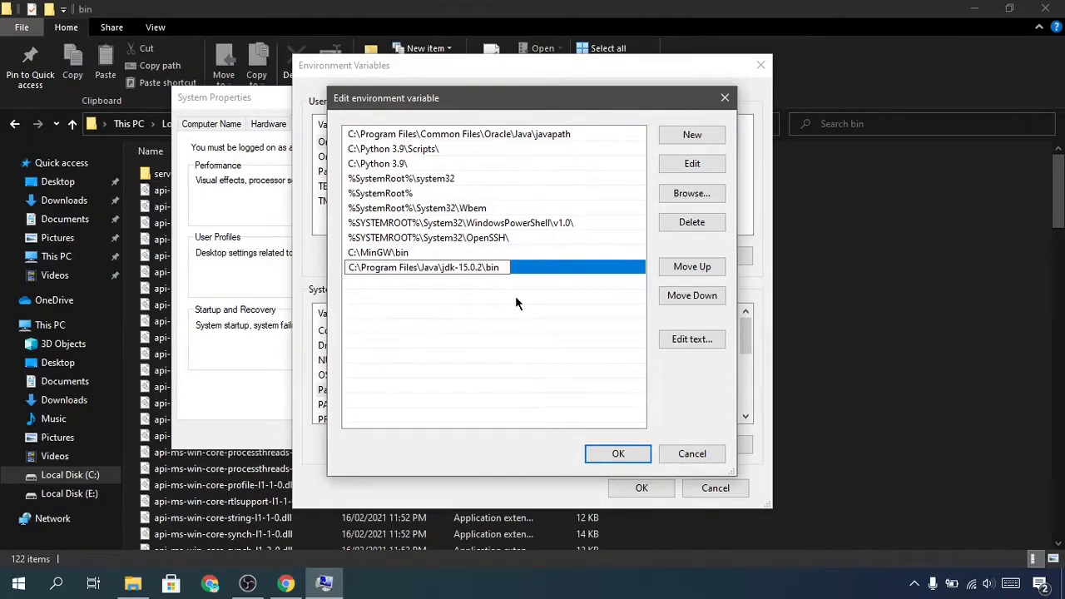
click(527, 273)
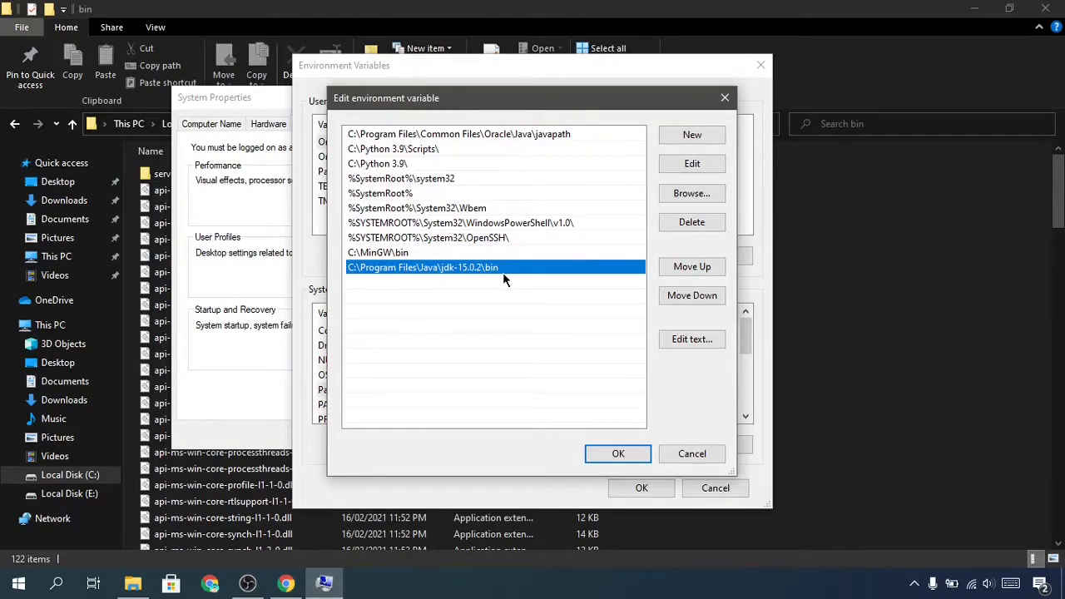
click(616, 456)
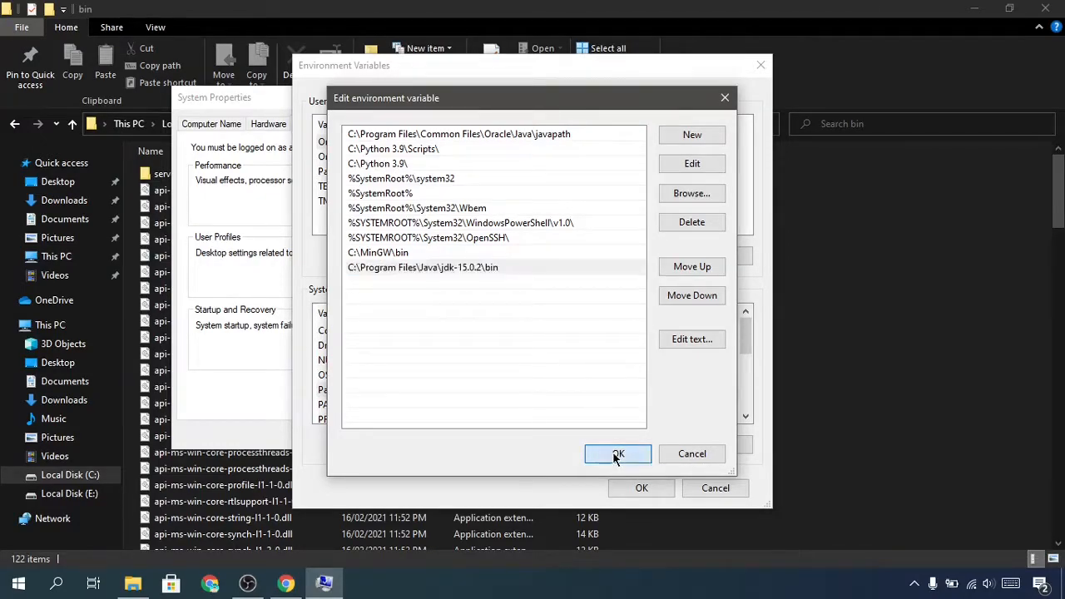
click(633, 488)
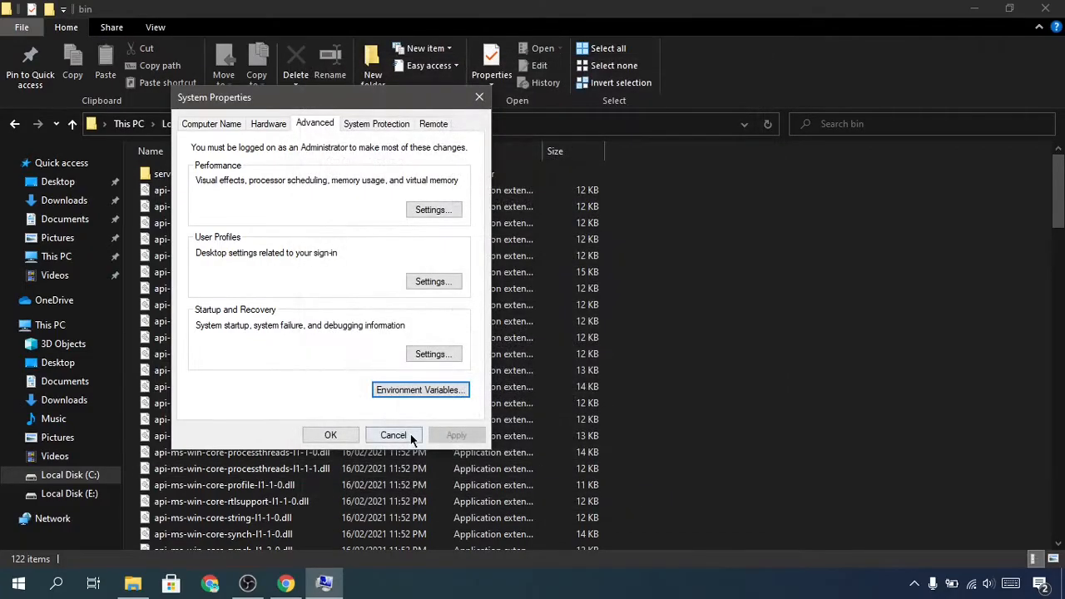
click(330, 435)
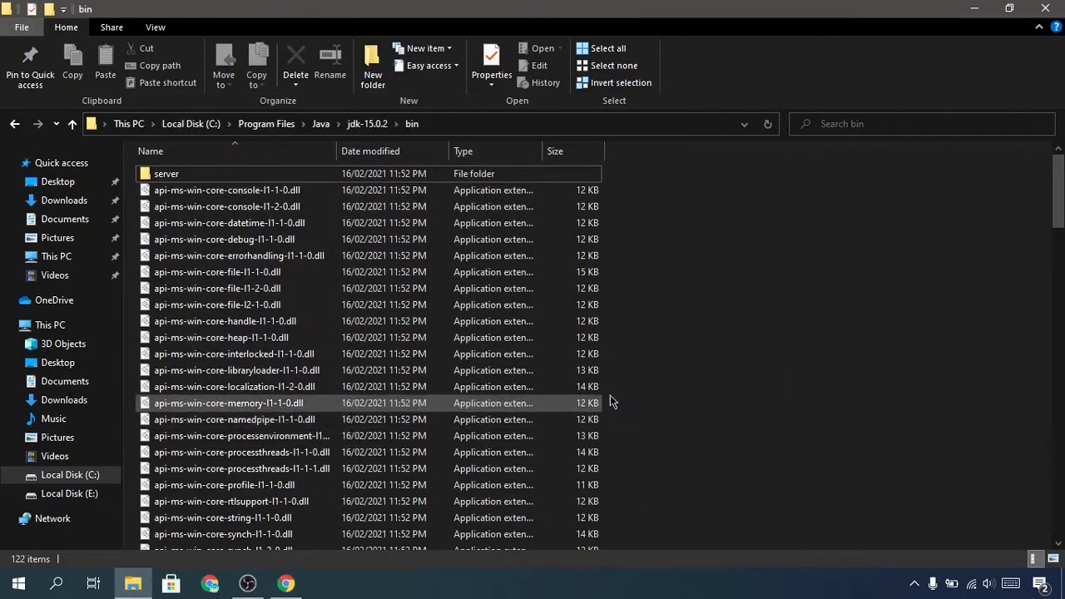
Minimize File Explorer, launch Visual Studio Code from the desktop in a maximized window and close it again
click(974, 9)
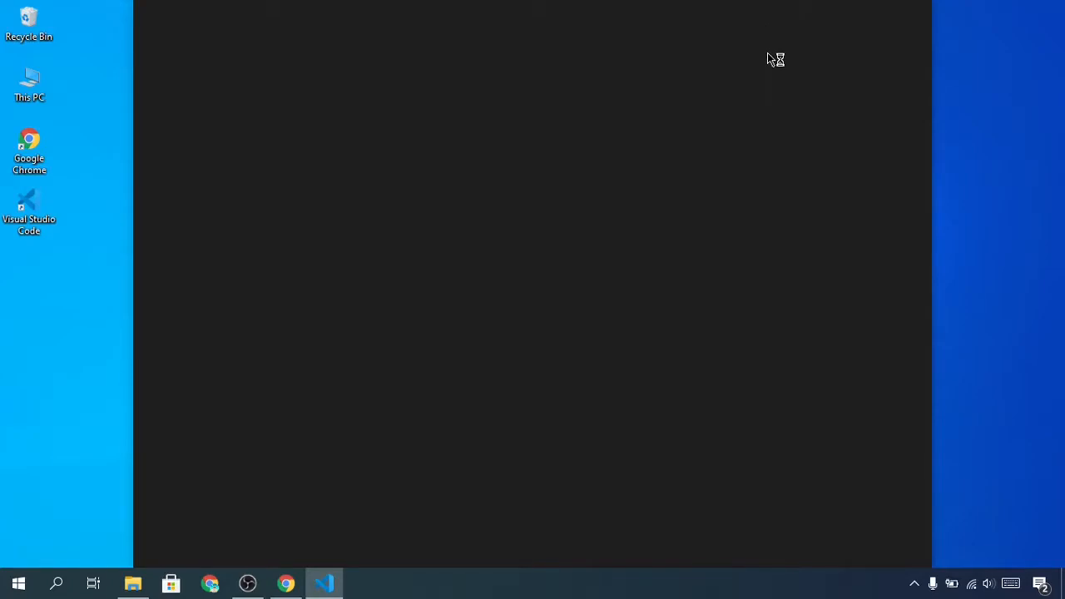
double_click(732, 10)
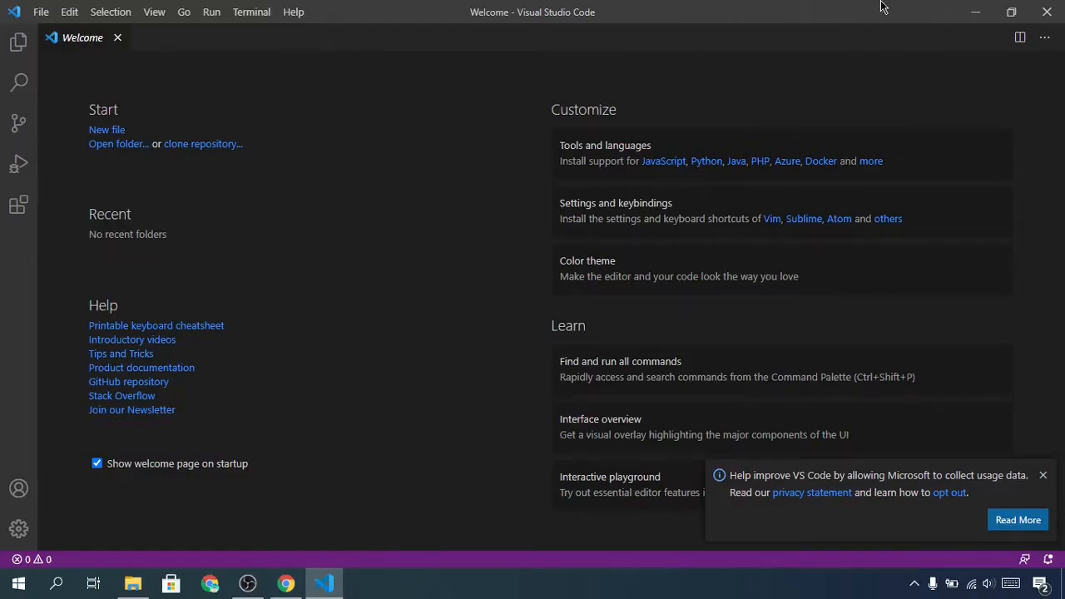
click(1046, 11)
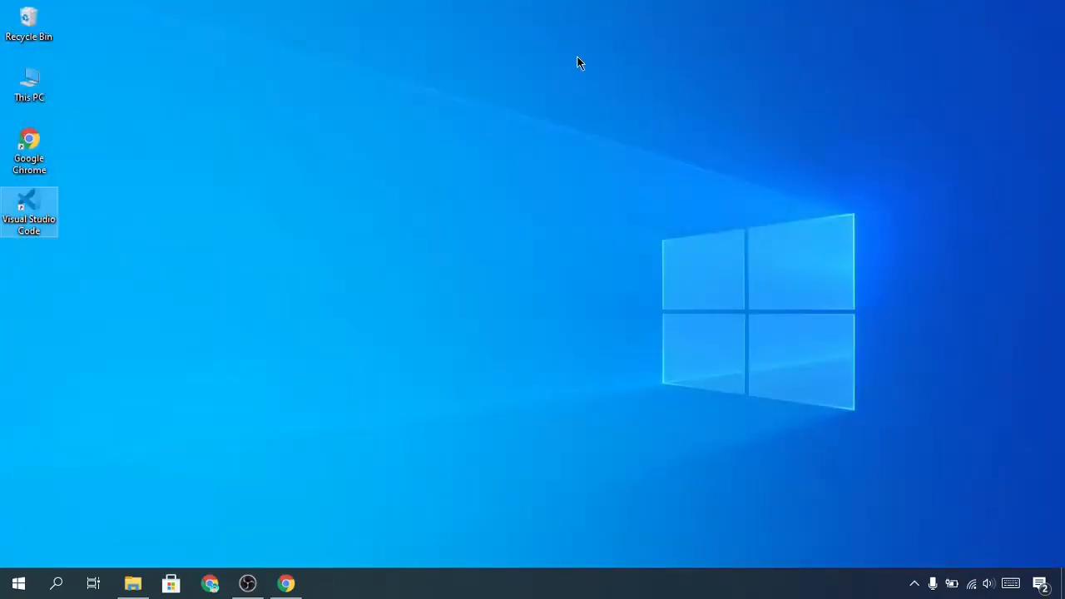
Create a new folder named "Java Samples" on the desktop
right_click(577, 59)
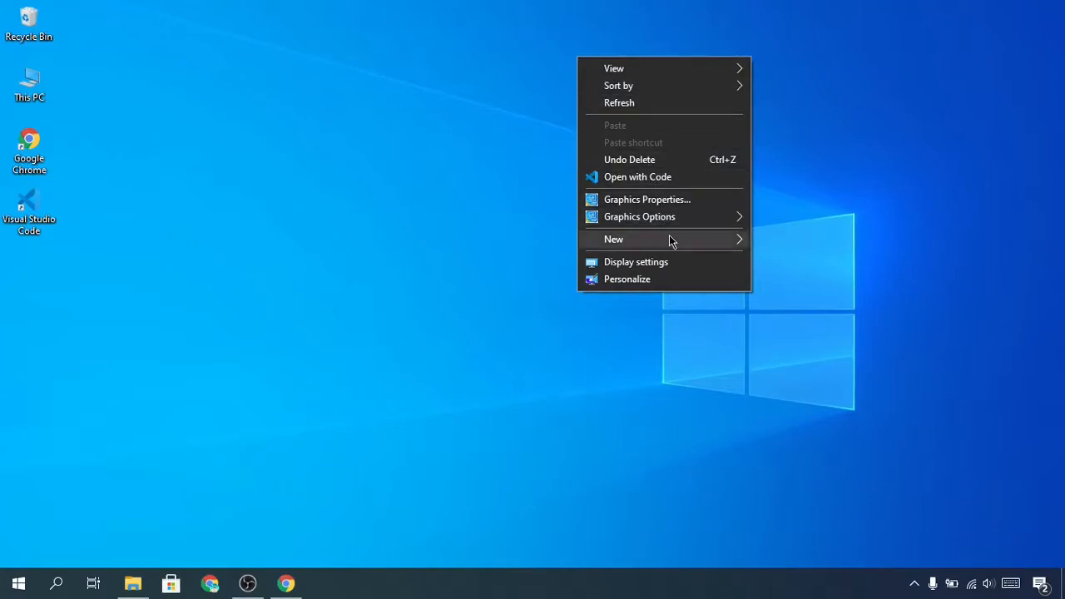
mouse_move(669, 234)
click(786, 241)
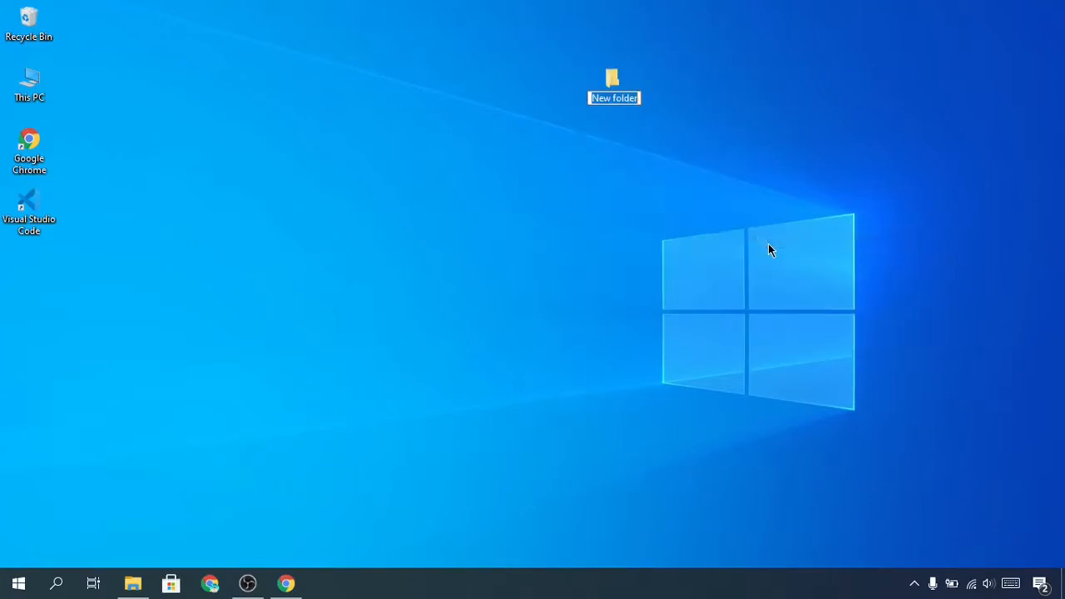
text(Java Samples)
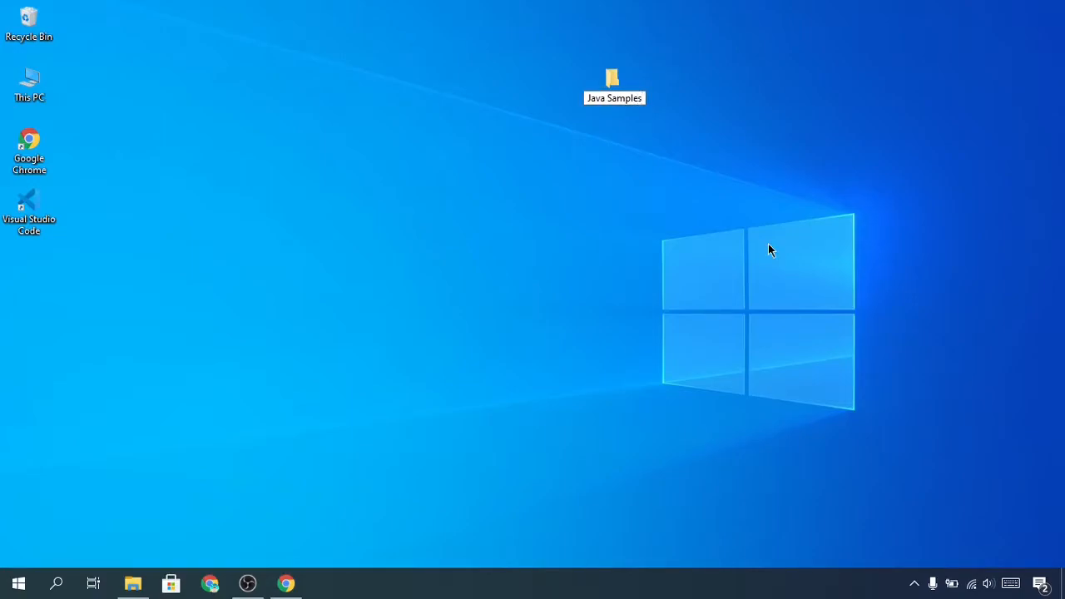
key(Return)
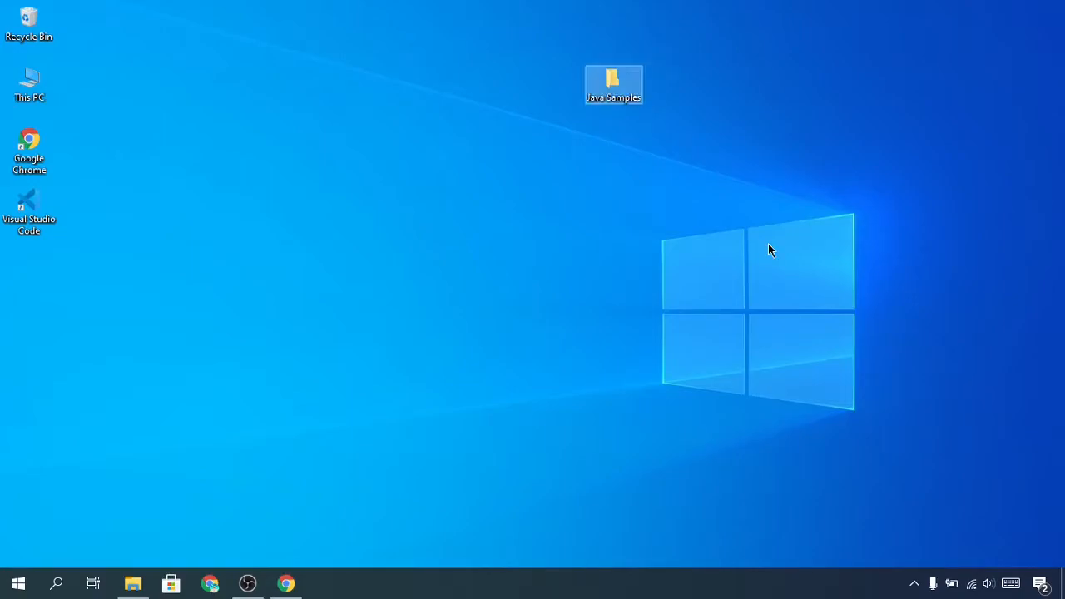
Open the Java Samples folder and load it as a workspace in Visual Studio Code
double_click(615, 85)
right_click(602, 221)
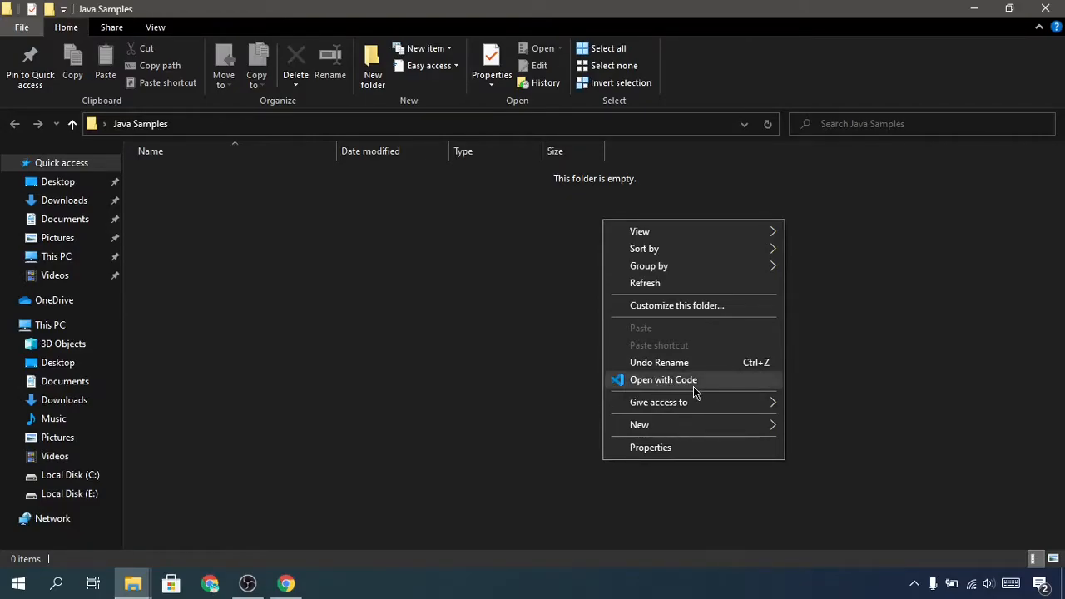
click(632, 381)
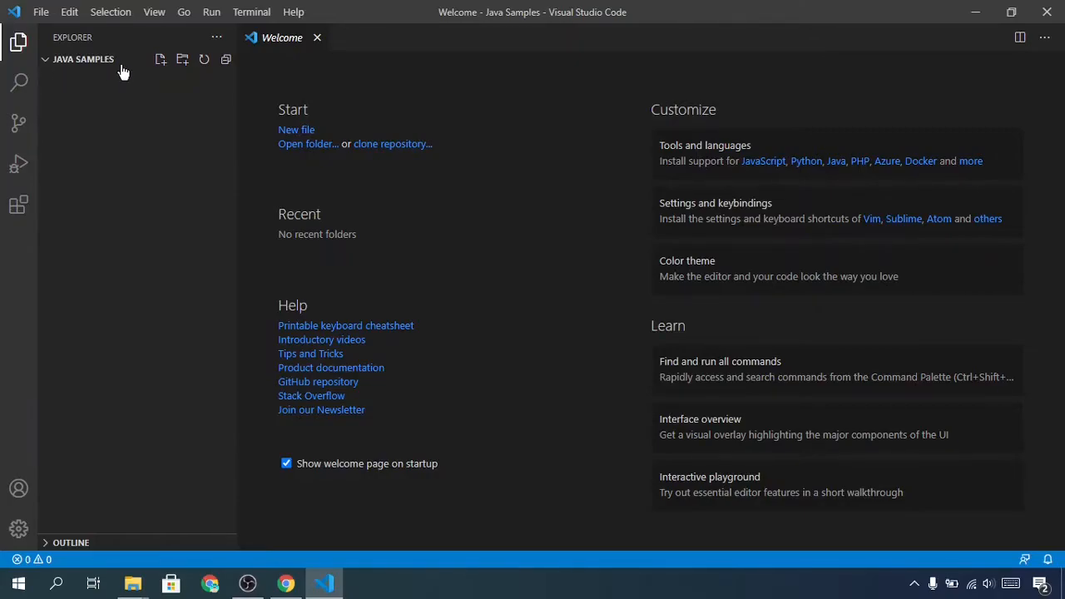
Close the Welcome page, search the extension marketplace for "java" and install the Java Extension Pack
drag(395, 17, 508, 2)
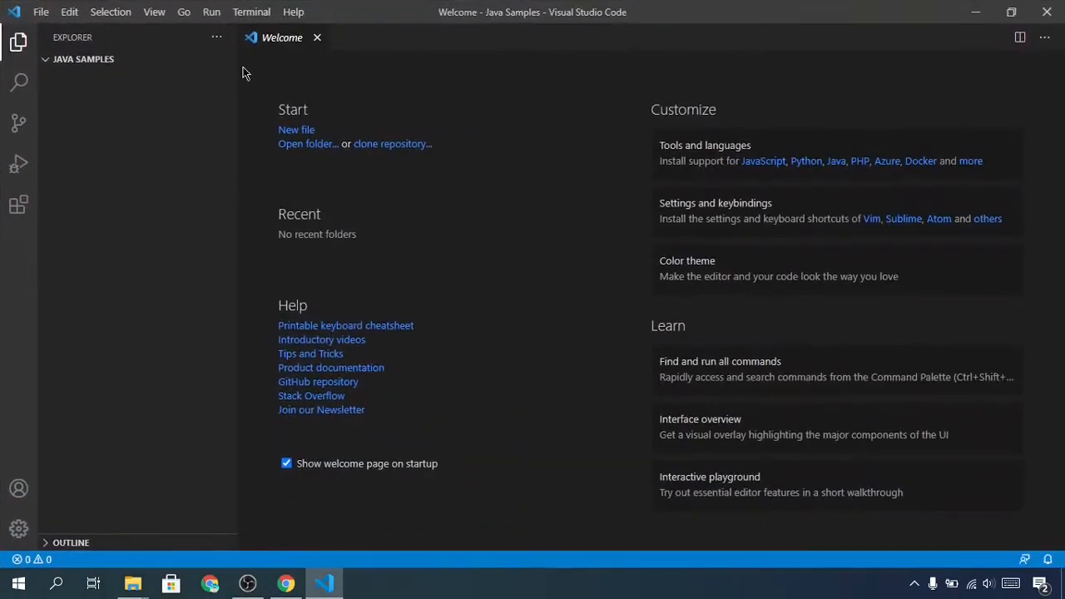
click(317, 39)
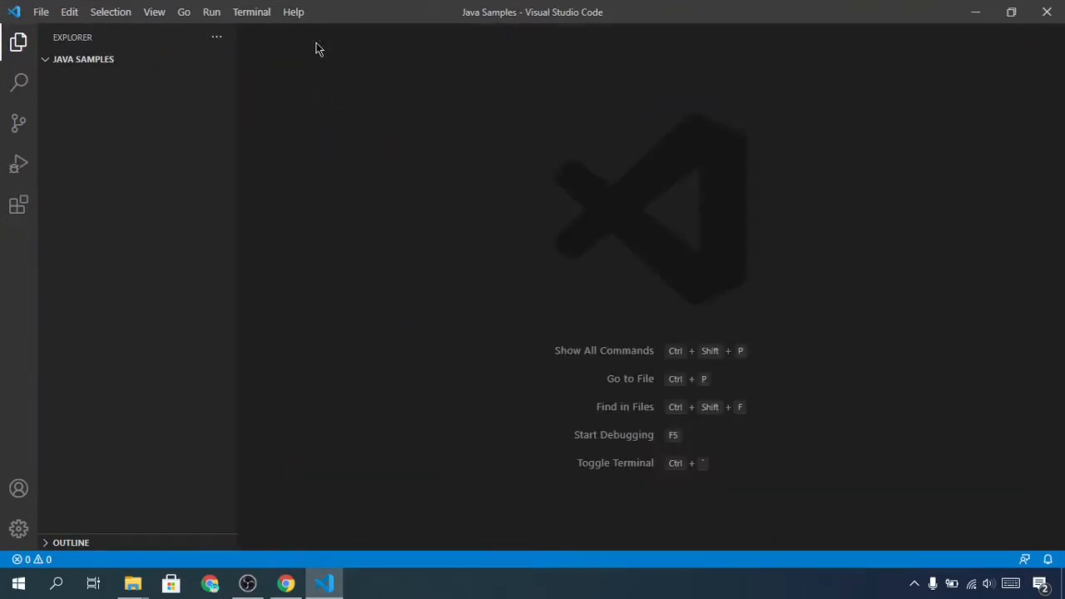
click(15, 215)
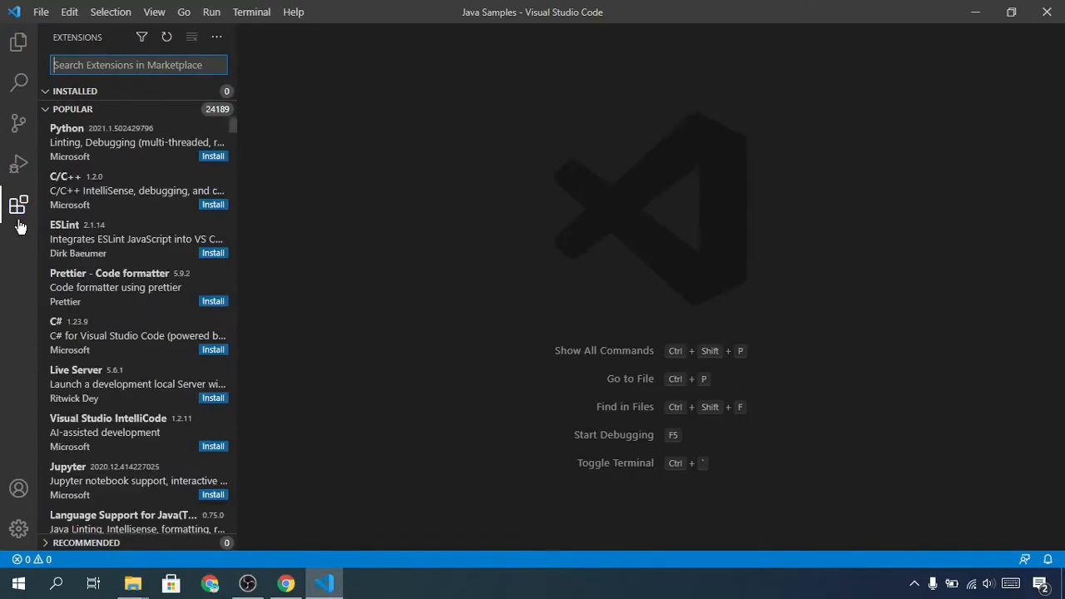
text(java)
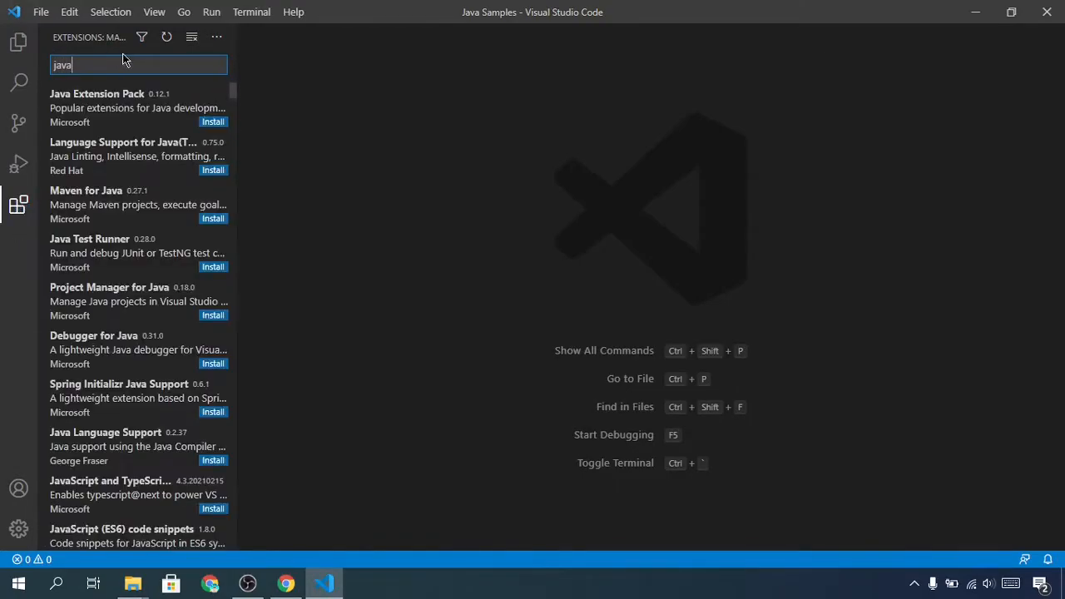
click(135, 93)
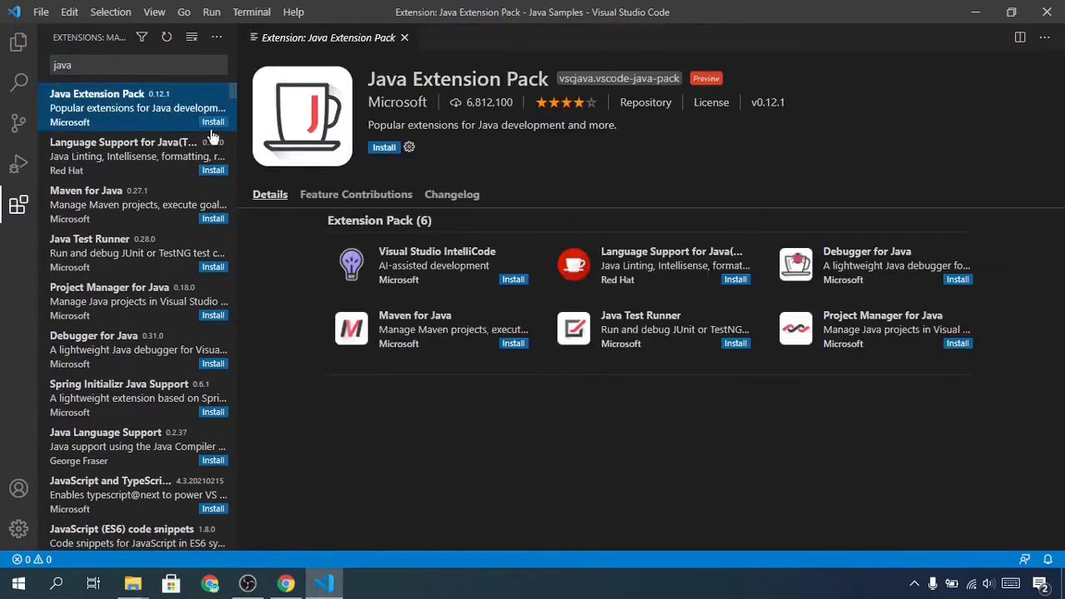
click(383, 147)
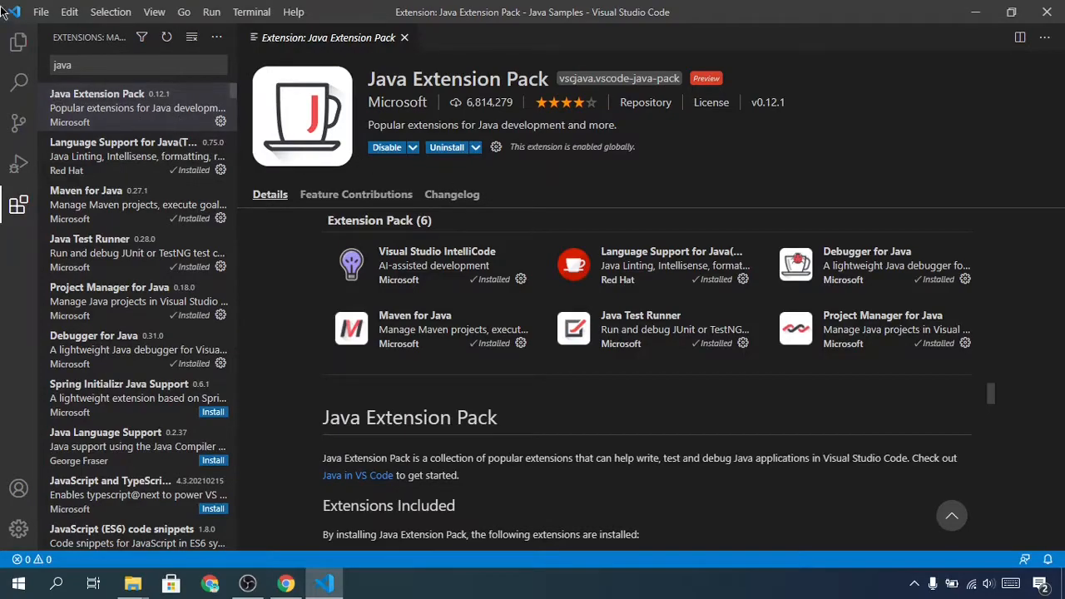
Create a new file named hello.java in the Java Samples folder
click(15, 51)
mouse_move(127, 79)
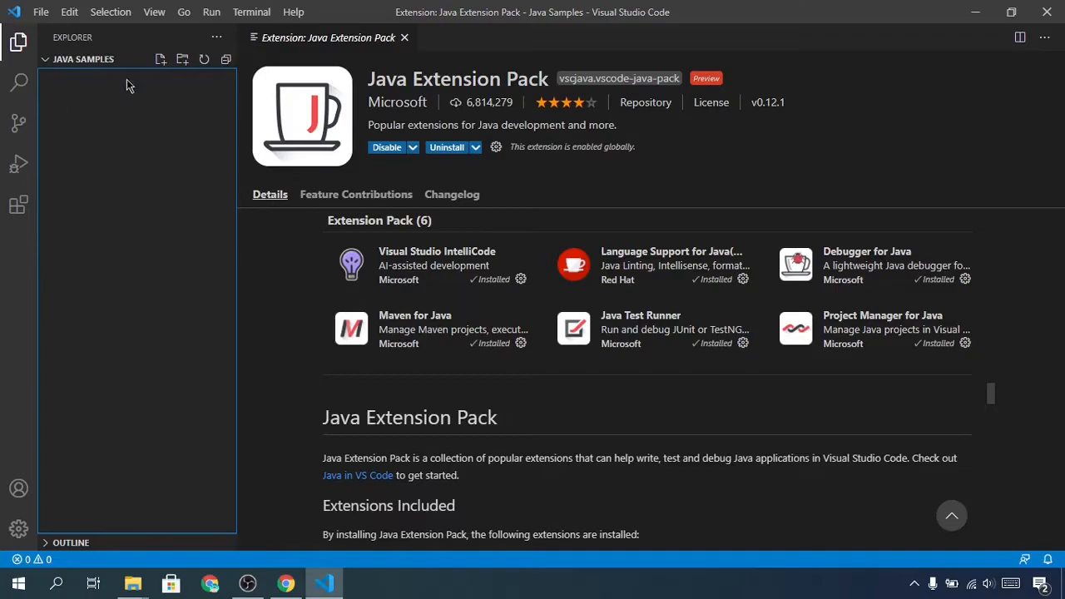
click(159, 62)
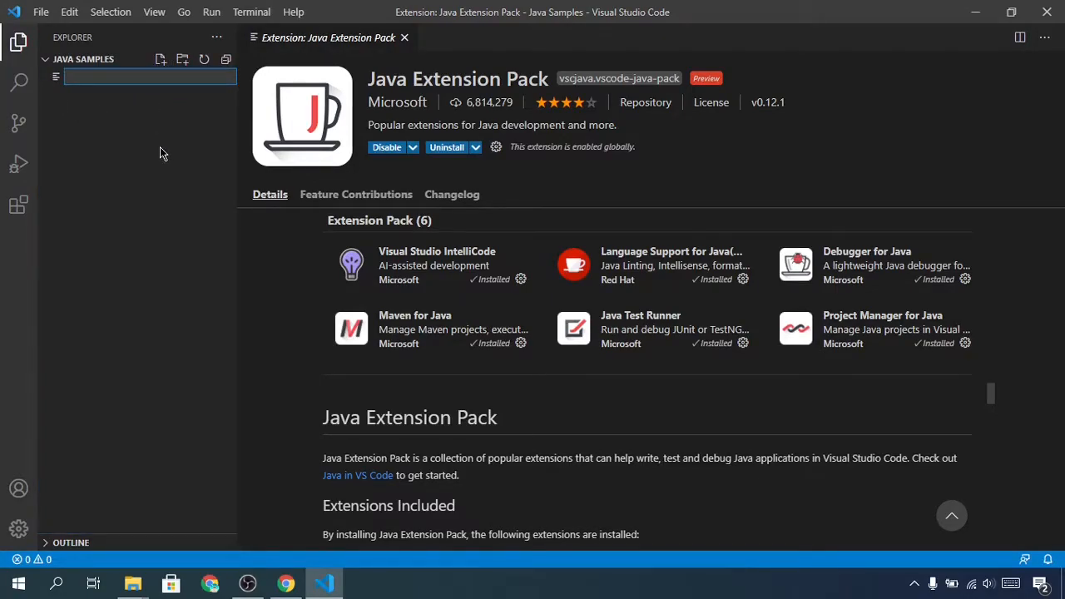
text(Hello.java)
key(Return)
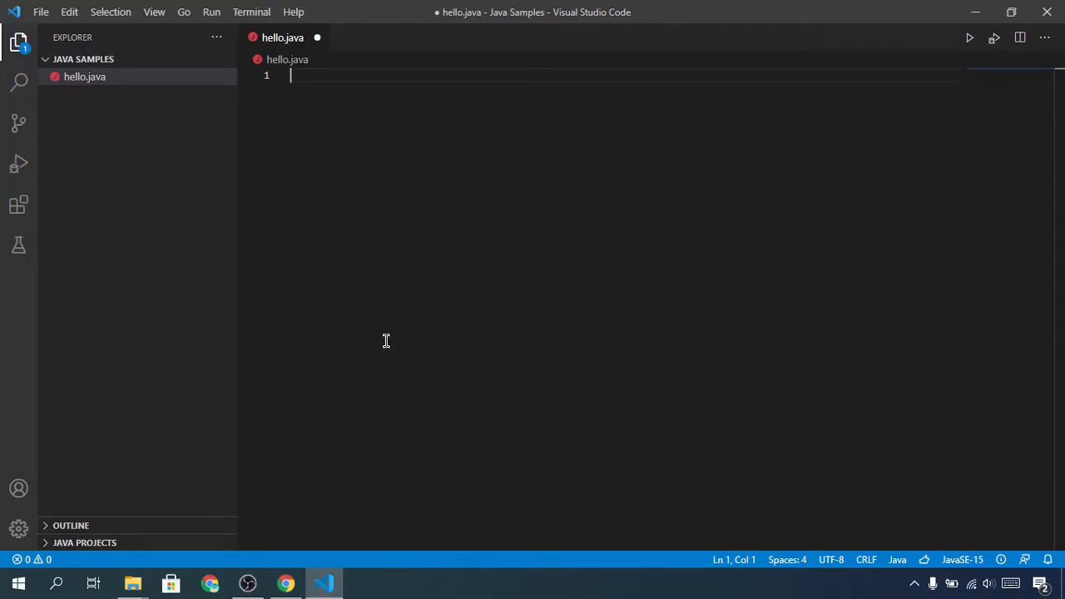
Insert the public class hello snippet in hello.java and add a main method snippet inside it
text(class)
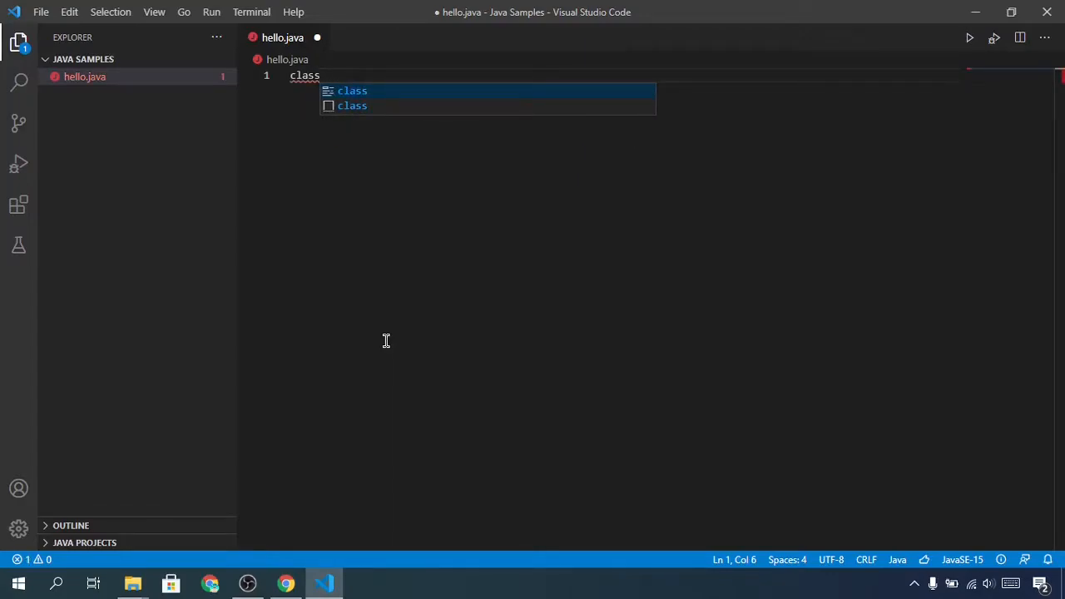
click(353, 107)
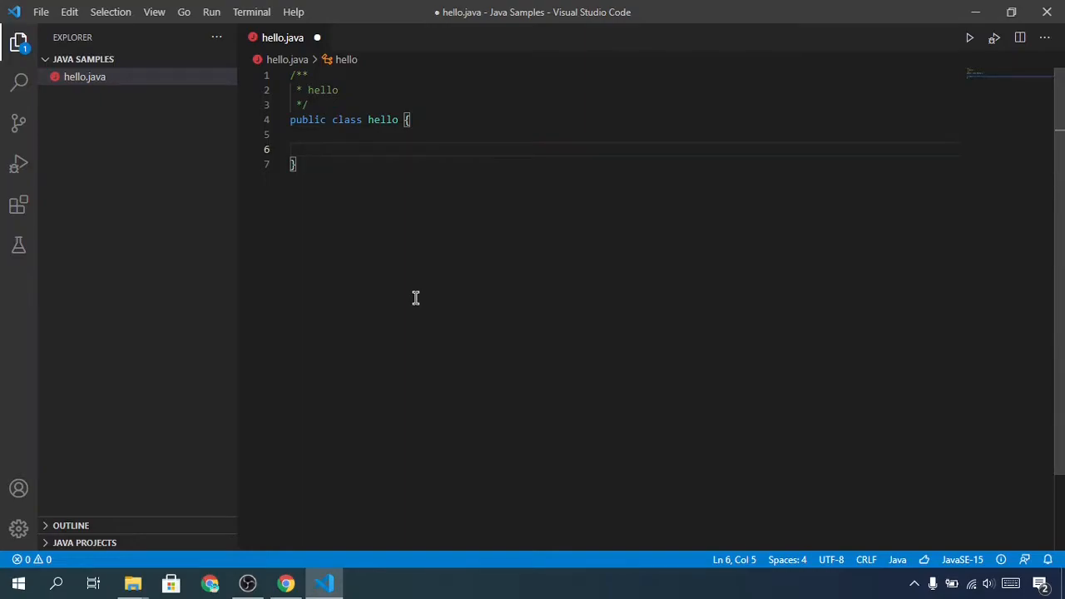
text(main)
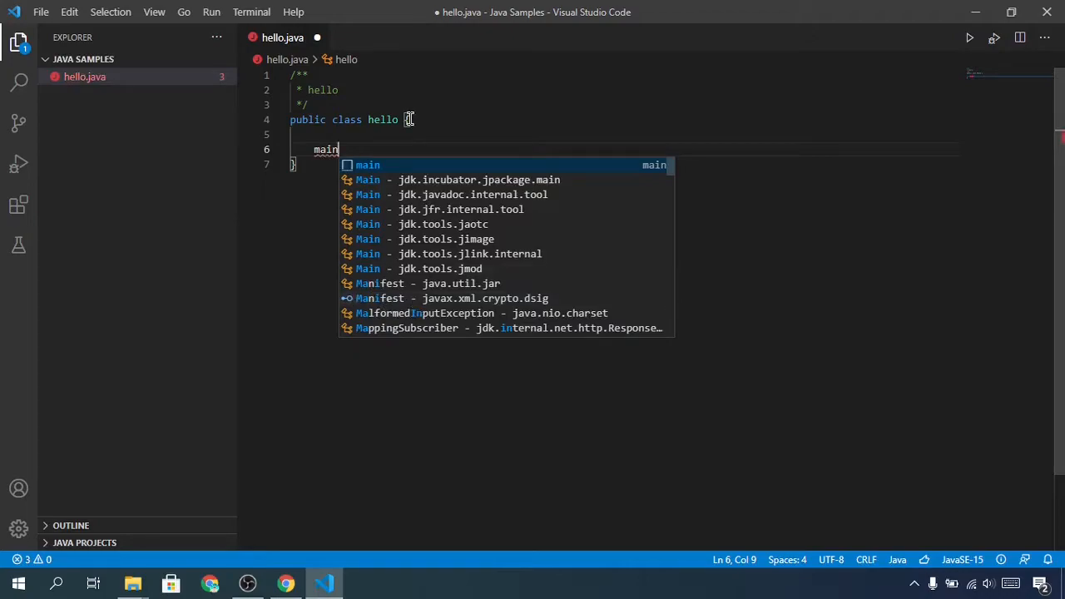
click(374, 167)
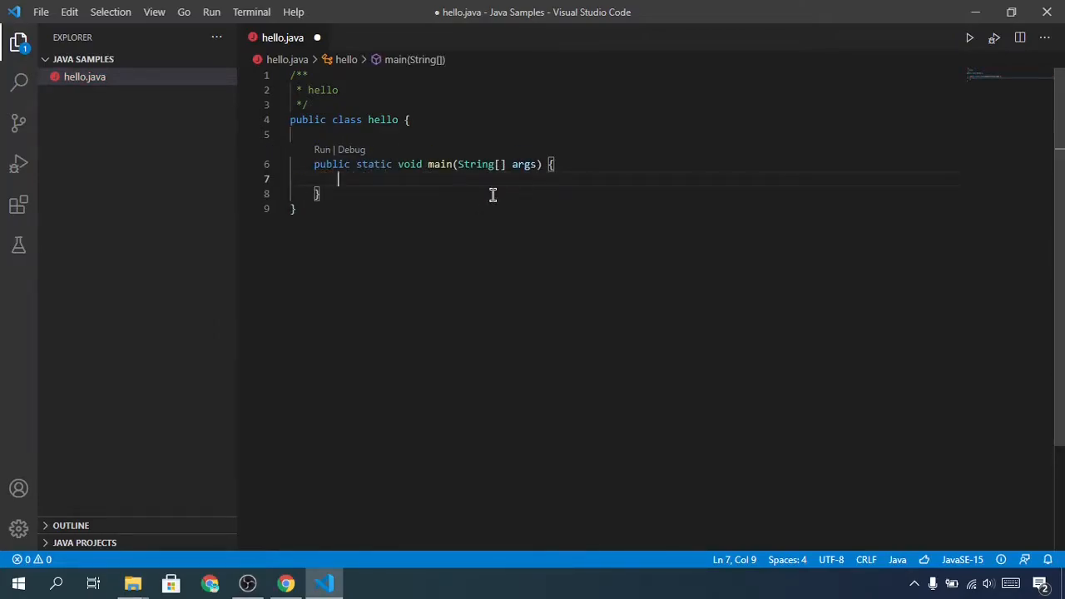
Add System.out.println("Hello World"); to the main method and enable Auto Save
text(System.out.println("Hello World");)
click(365, 196)
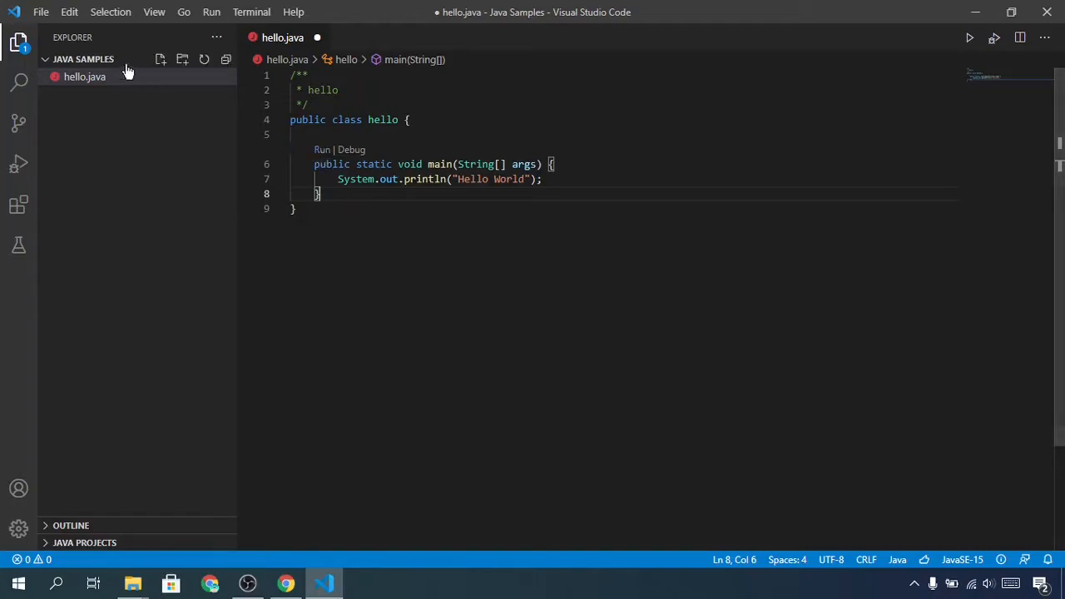
click(41, 12)
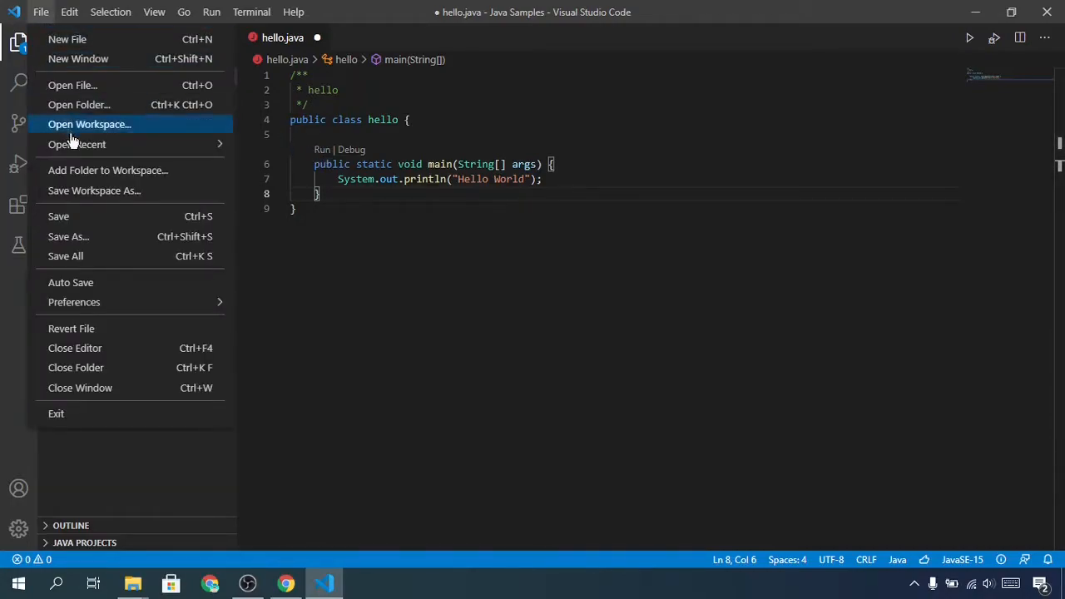
click(108, 287)
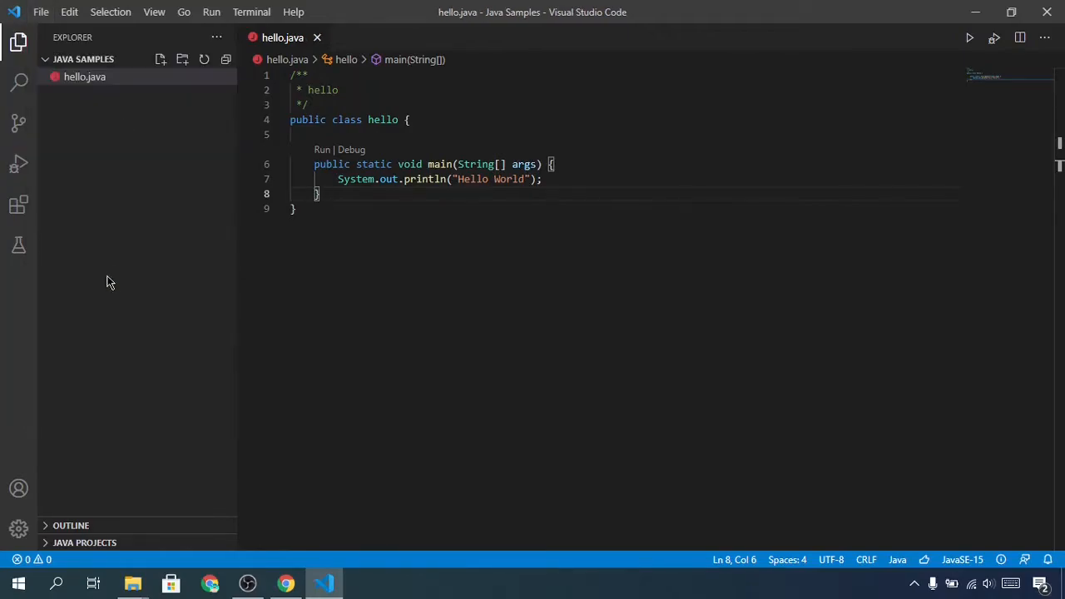
Run the main method of hello.java and allow OpenJDK Platform binary access through the Windows firewall
click(332, 225)
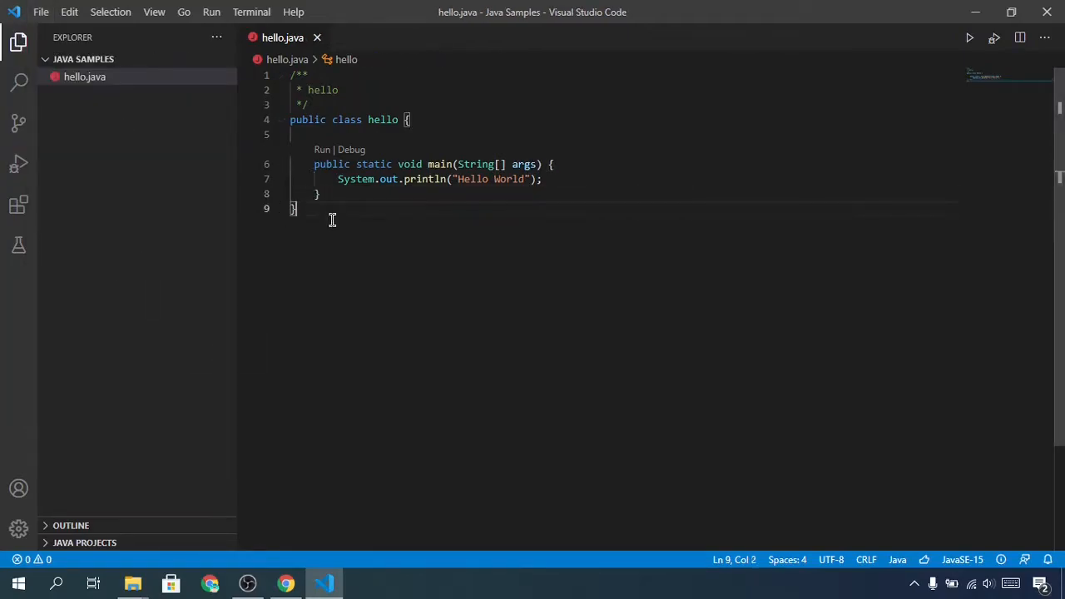
click(321, 151)
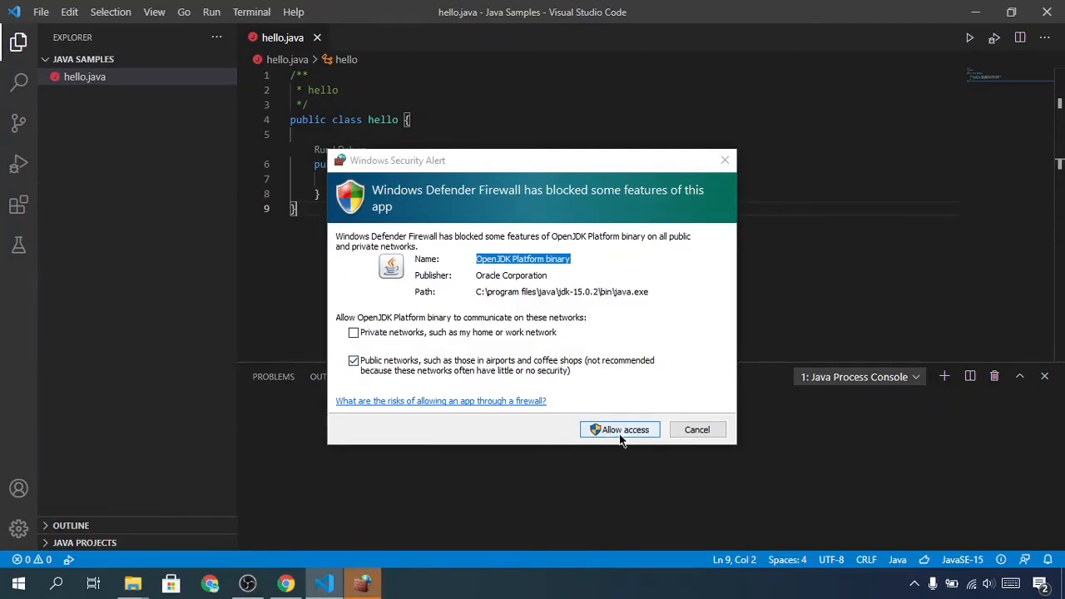
click(626, 437)
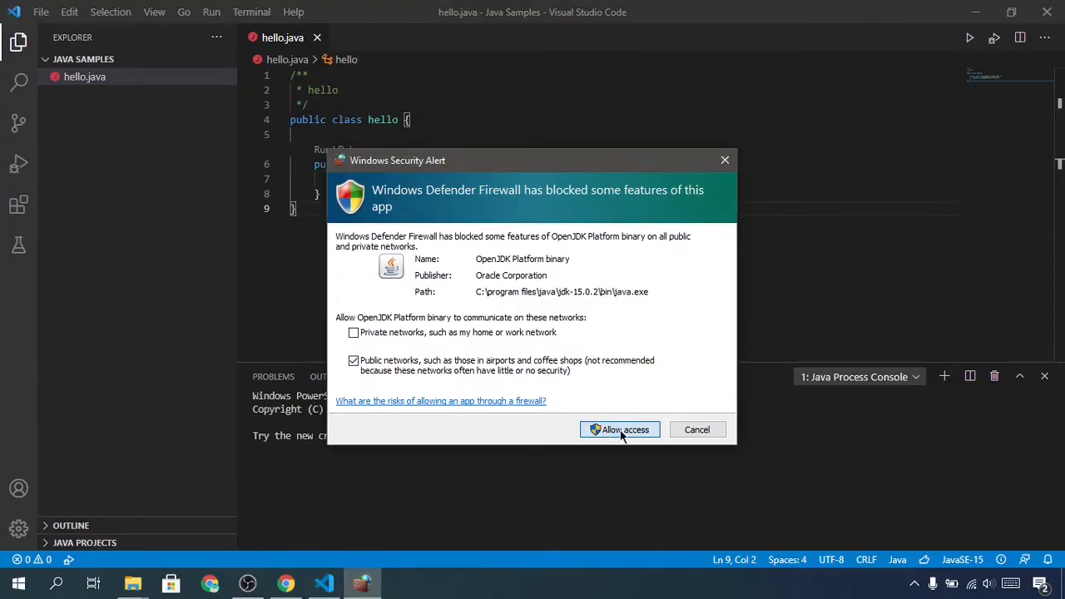
click(622, 433)
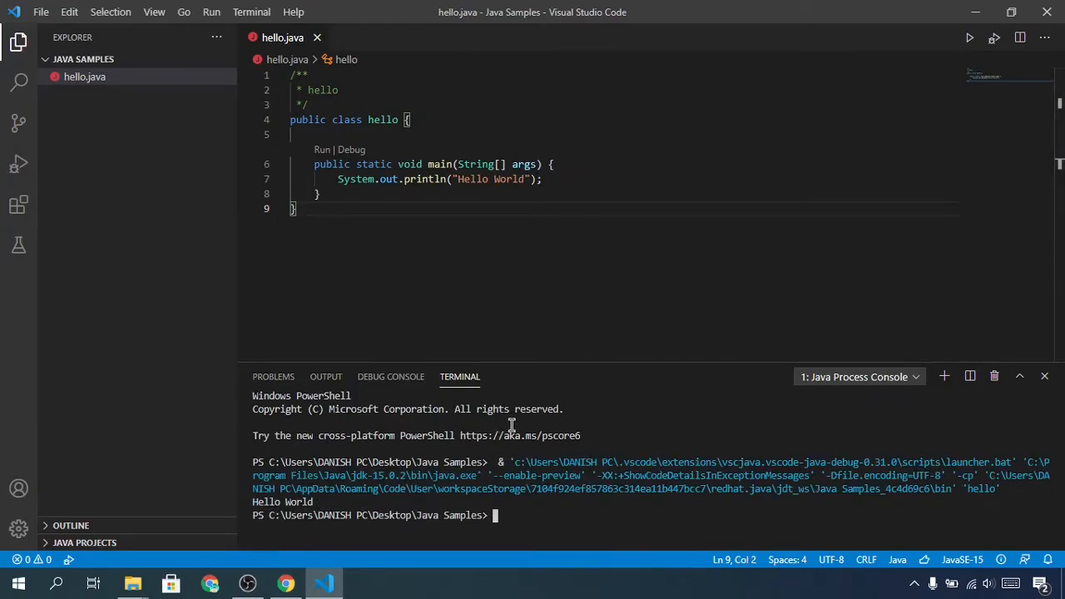
Examine the program's output line in the terminal by highlighting it
drag(329, 503, 233, 515)
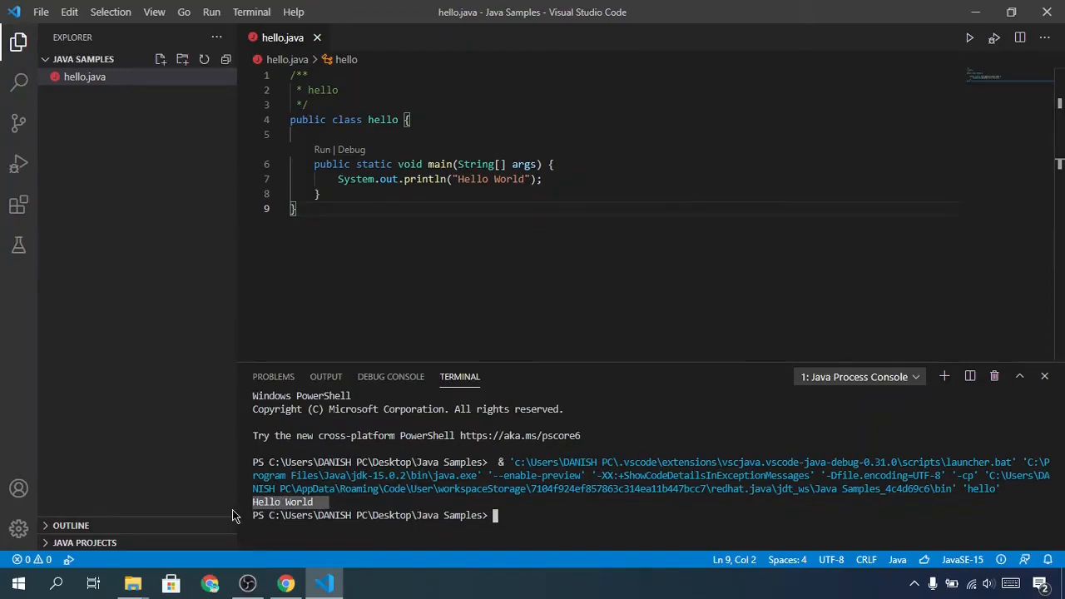
click(319, 499)
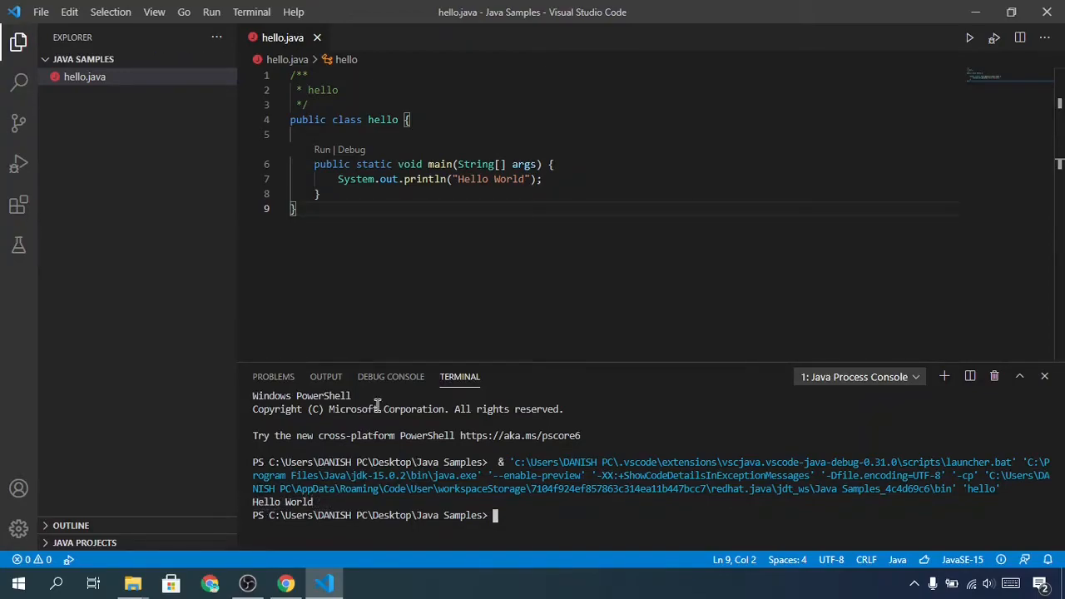
drag(346, 503, 246, 512)
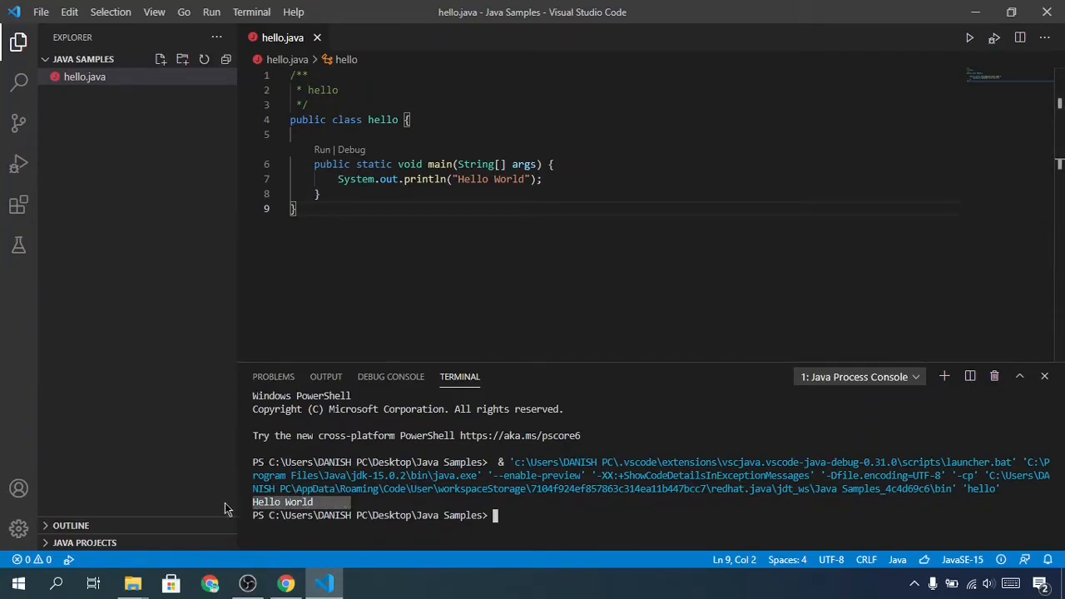
click(371, 502)
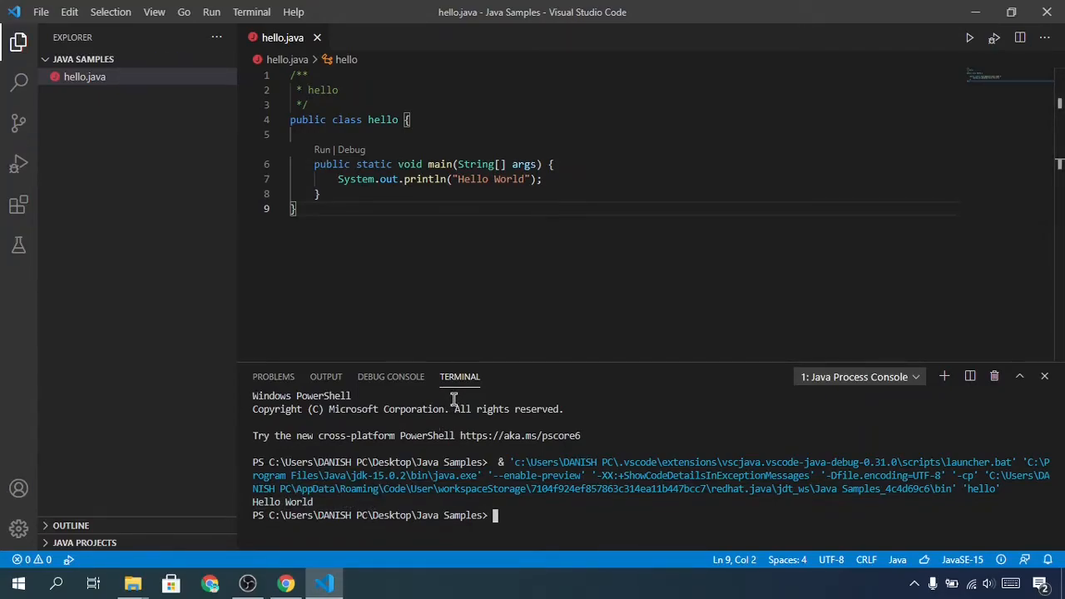
Try running hello.java without the semicolon after the println statement, and put the semicolon back
click(546, 178)
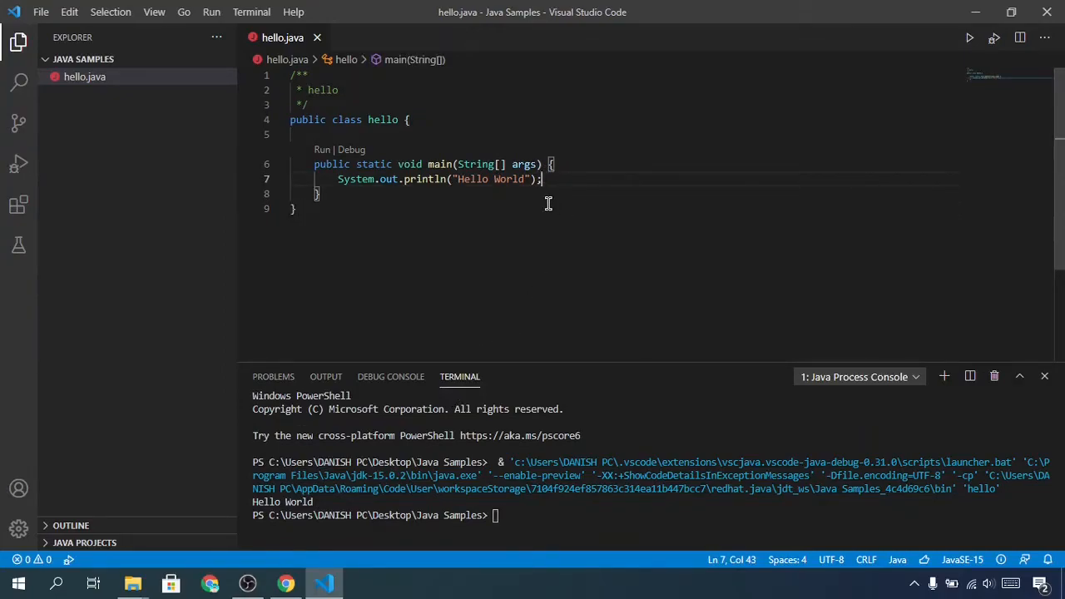
key(BackSpace)
click(322, 151)
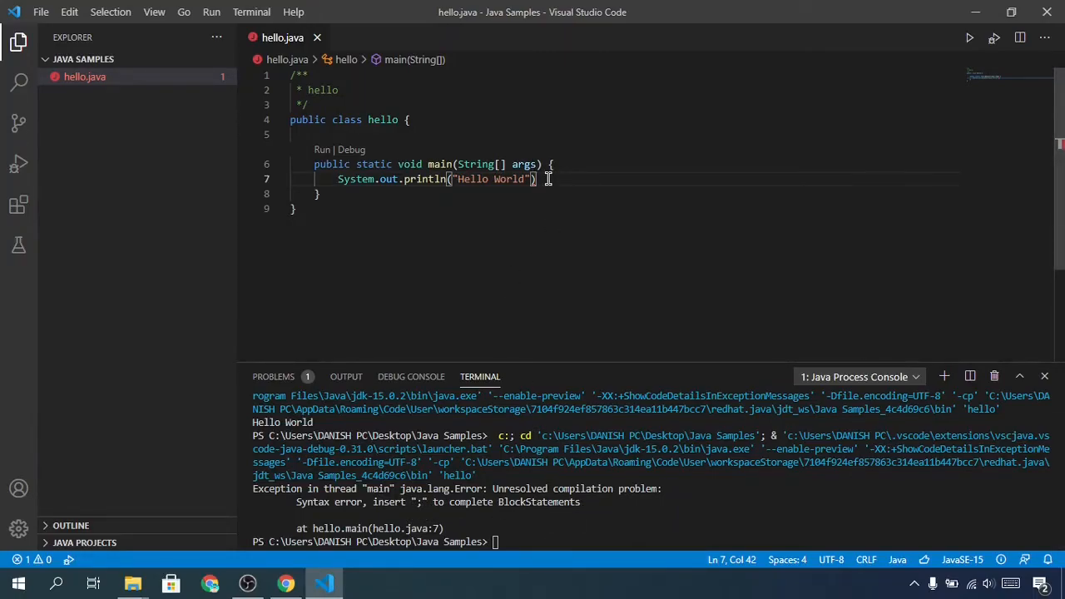
text(;)
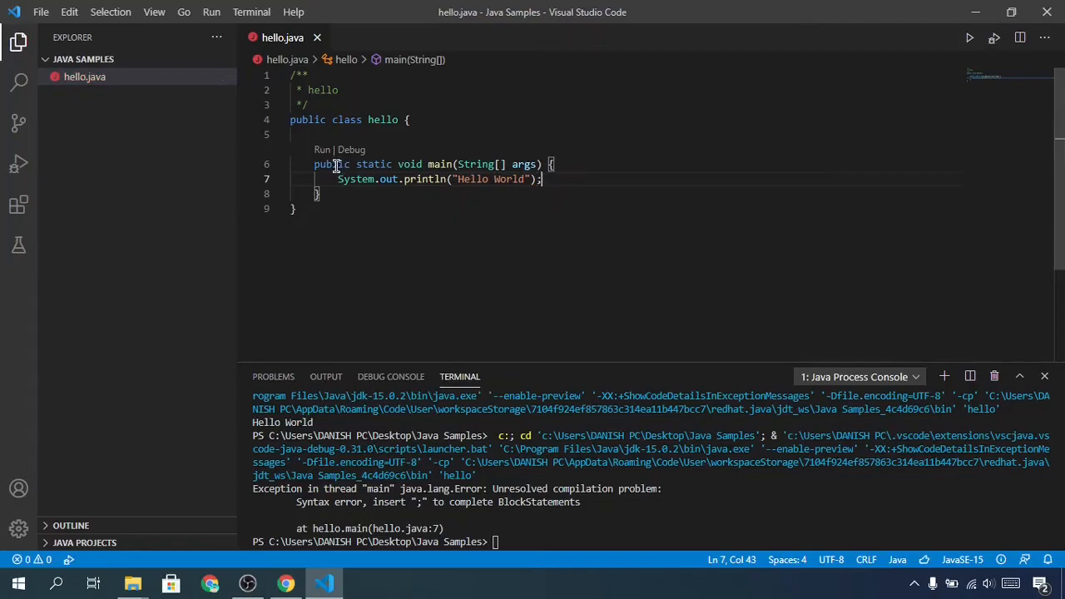
Run the corrected hello.java again and check its output in the terminal
click(323, 149)
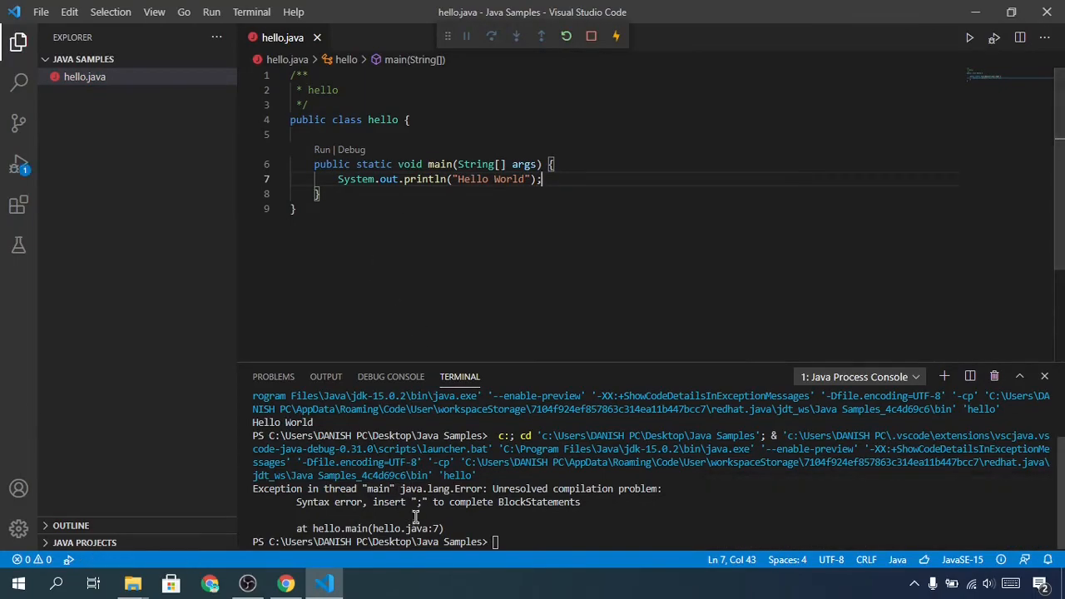
drag(251, 529, 333, 524)
click(577, 540)
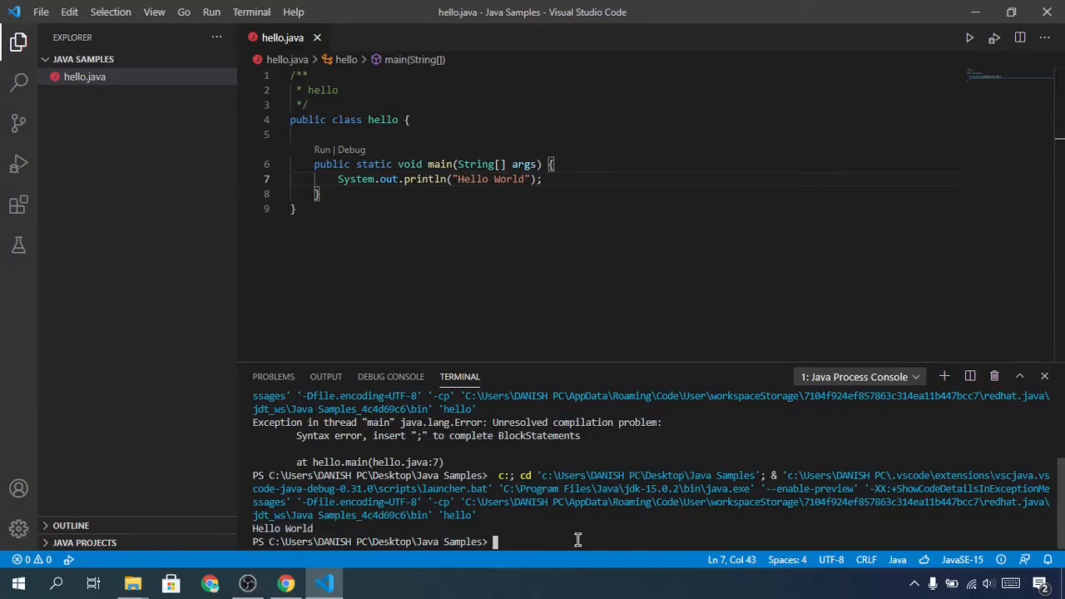